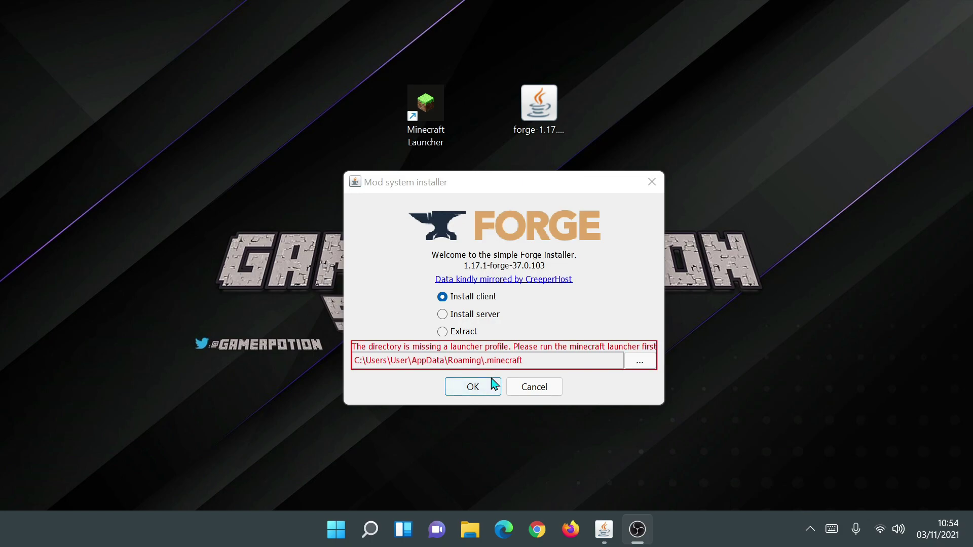
Try to install the Forge 1.17.1 client into the default .minecraft directory and dismiss the resulting dialog.
left_click(482, 394)
left_click_drag(533, 226, 565, 247)
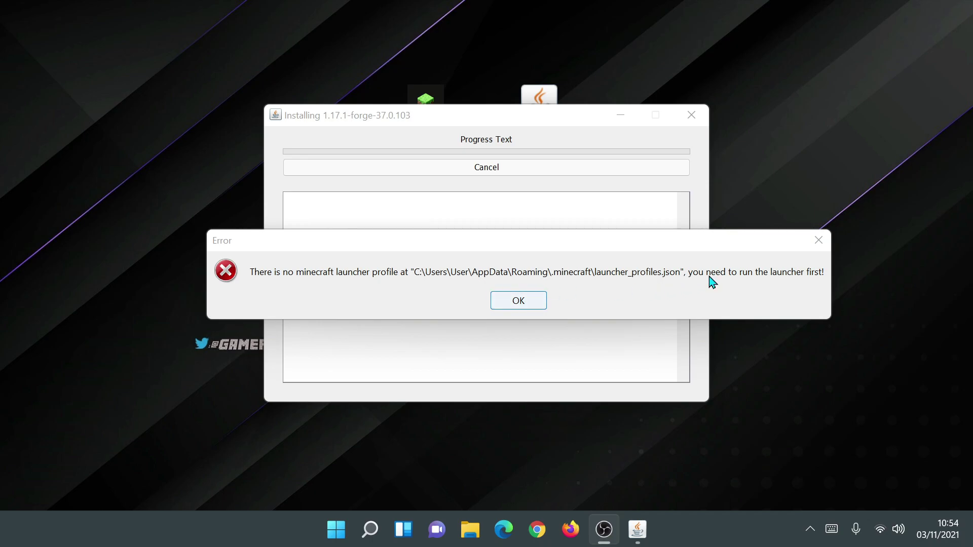
left_click(539, 307)
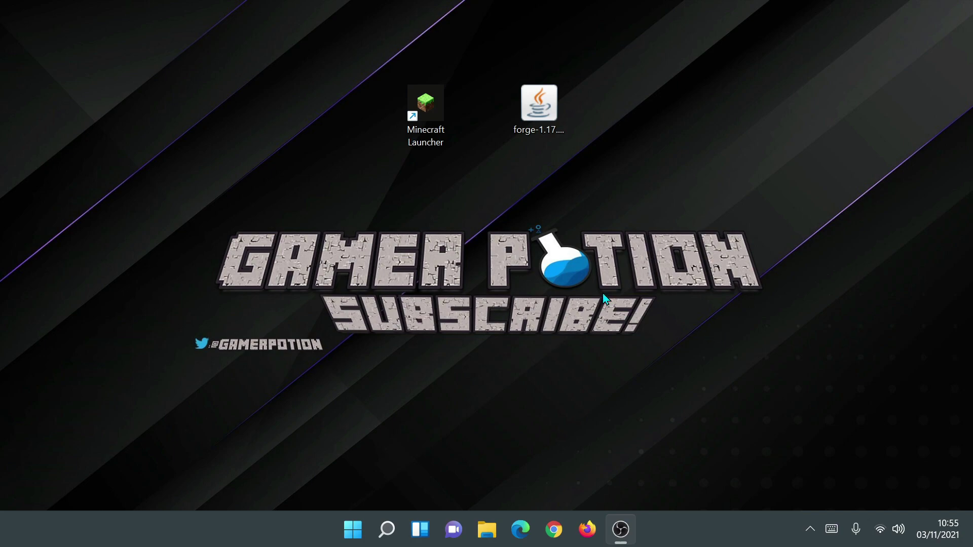
Open the Minecraft Launcher and sign in with the existing Microsoft account.
left_click(440, 131)
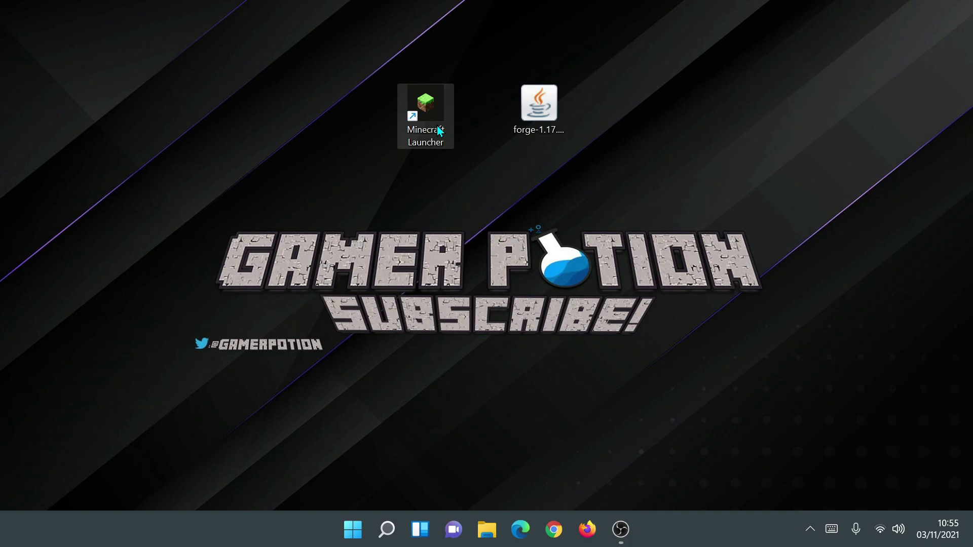
double_click(440, 130)
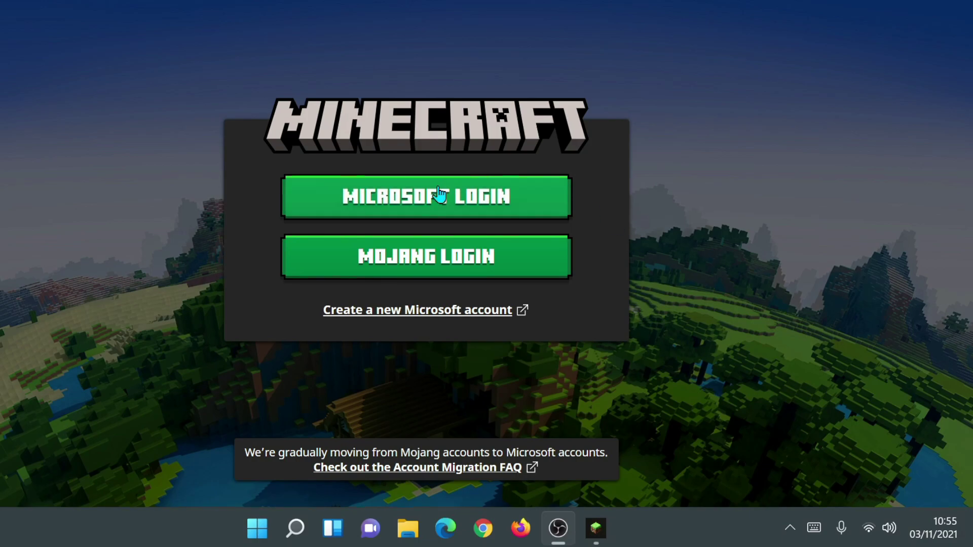
left_click(435, 206)
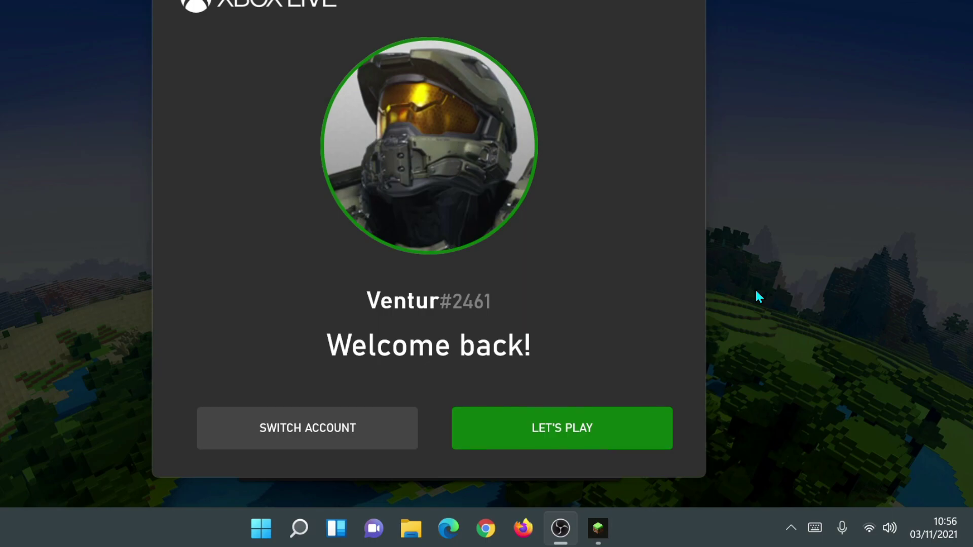
left_click(565, 425)
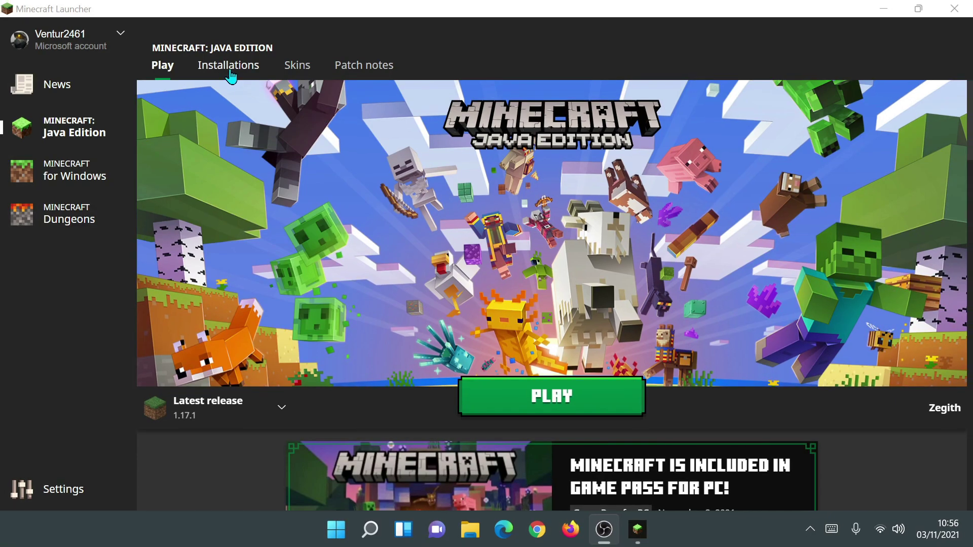
Run the Latest release 1.17.1 installation once up to the title screen, and reopen and minimise the launcher.
left_click(228, 71)
mouse_move(728, 202)
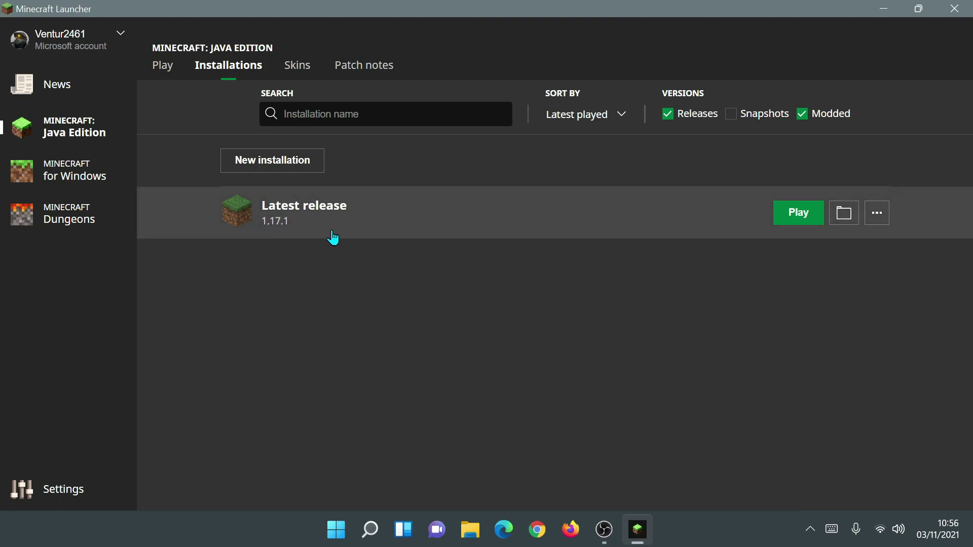
left_click(787, 219)
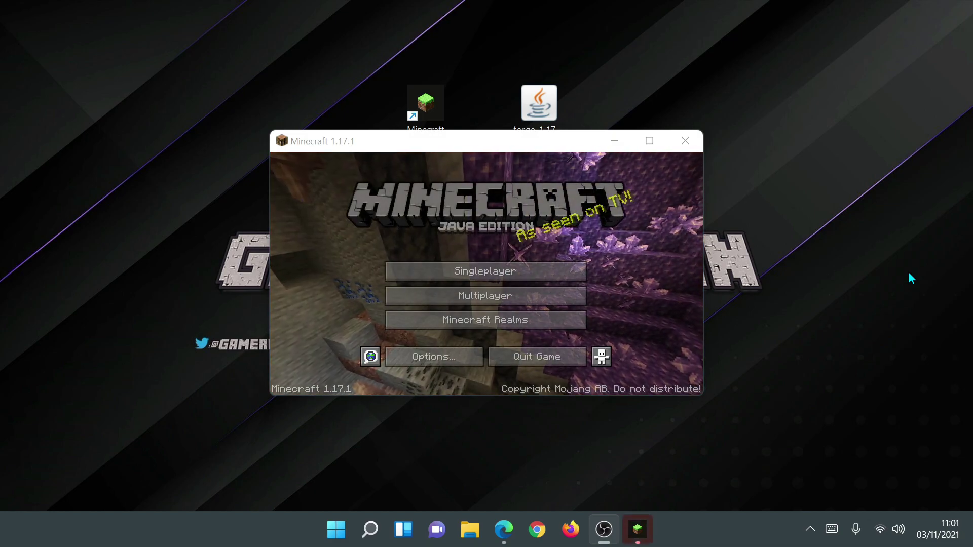
double_click(573, 144)
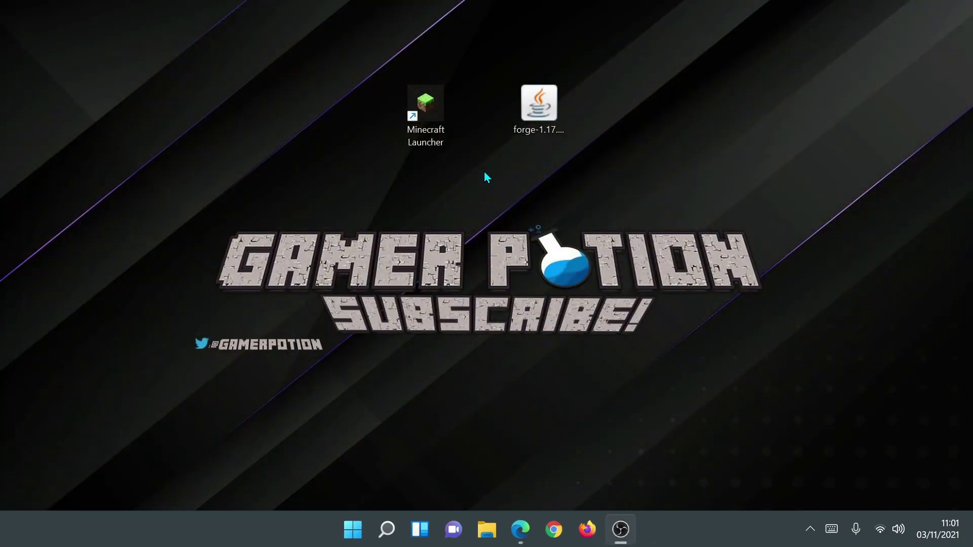
double_click(436, 138)
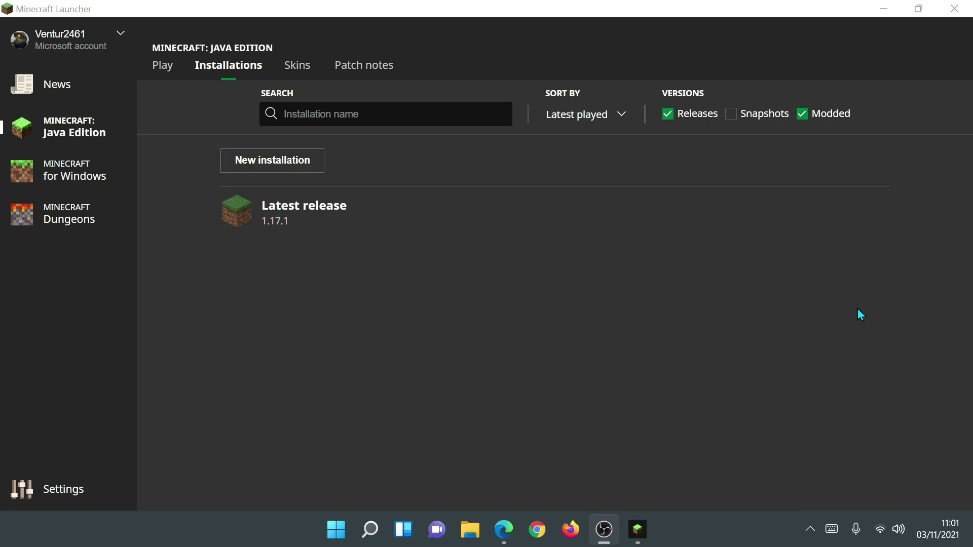
left_click(884, 8)
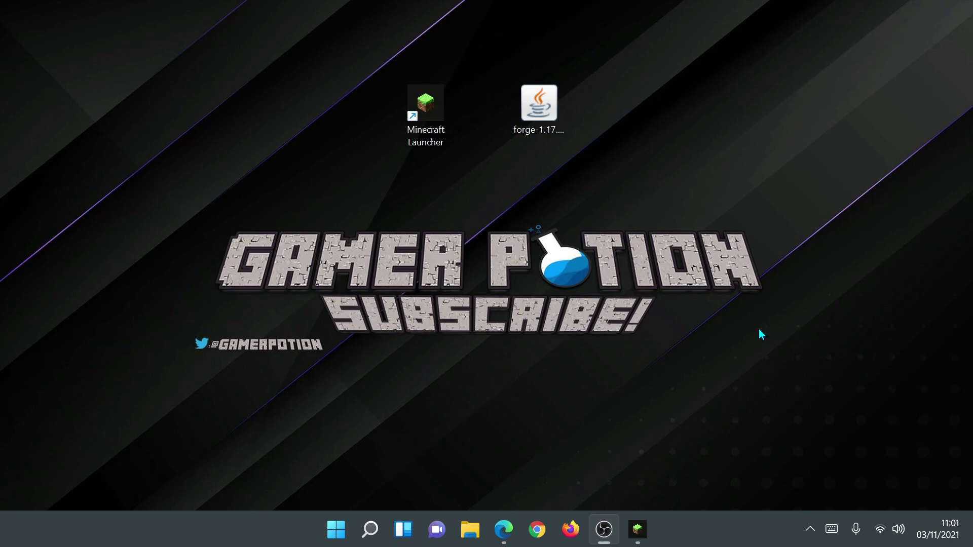
Run the Forge installer from the desktop and retry the client installation into .minecraft.
double_click(546, 128)
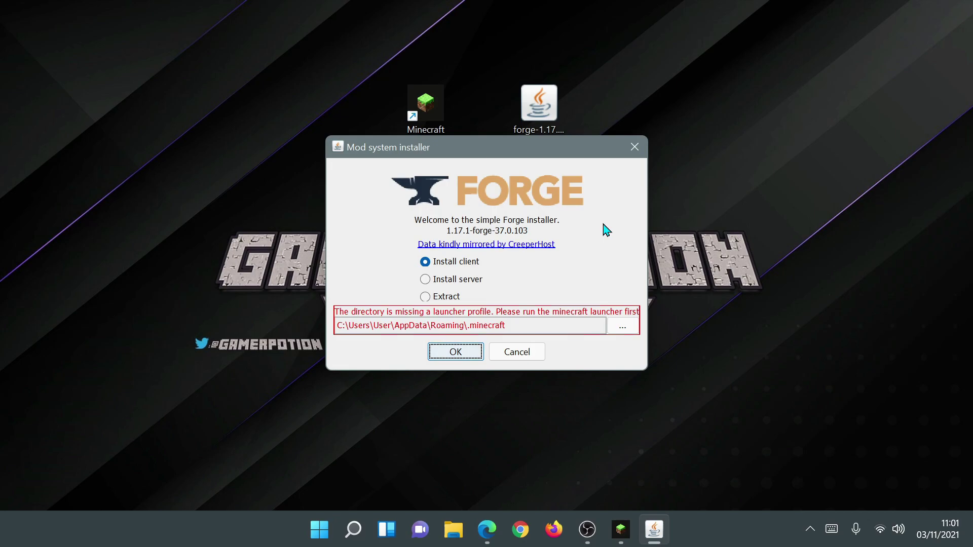
left_click(479, 351)
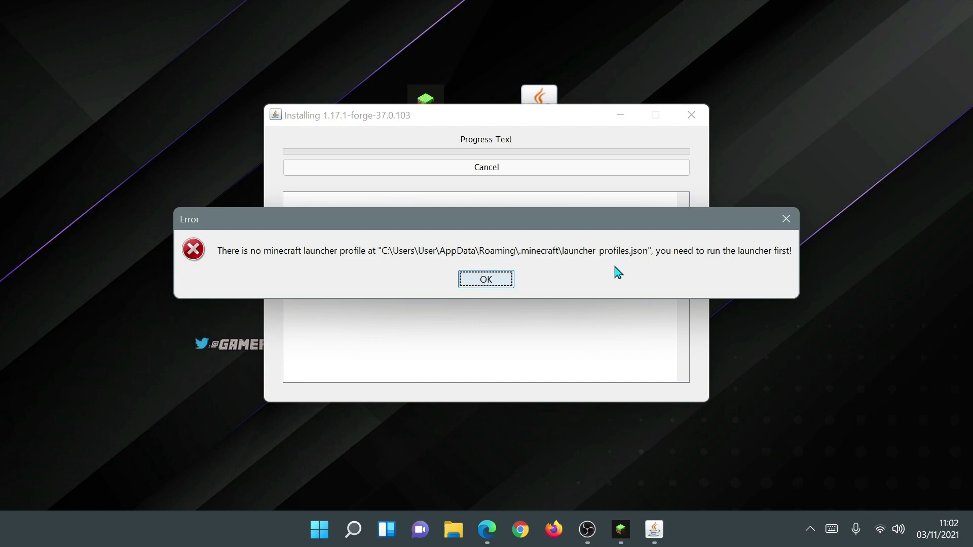
left_click(499, 285)
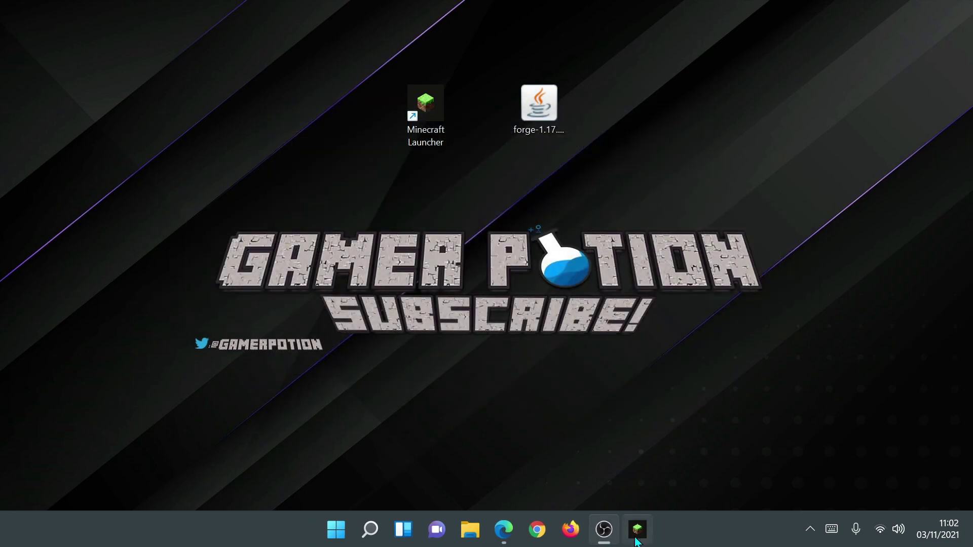
Restore the Minecraft Launcher and open the game folder of the Latest release installation.
left_click(637, 531)
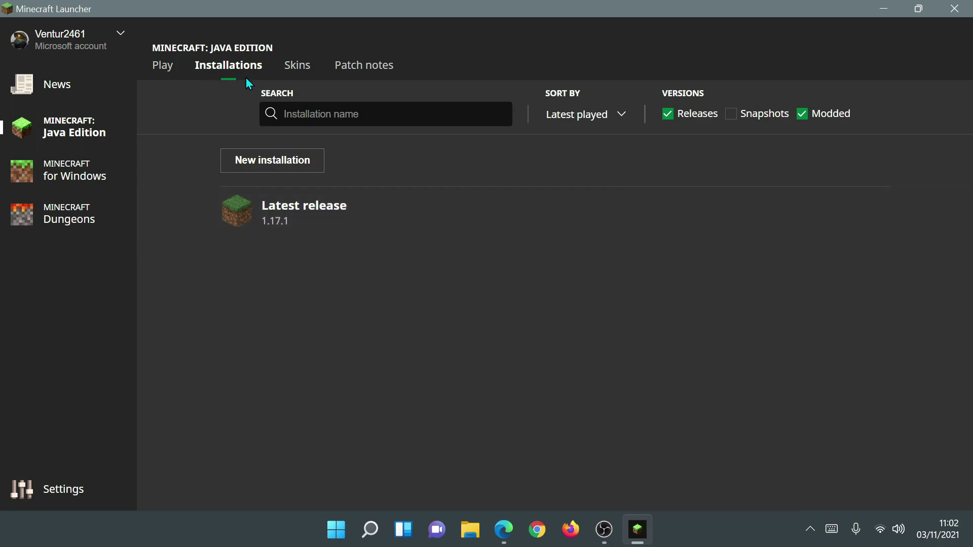
mouse_move(304, 210)
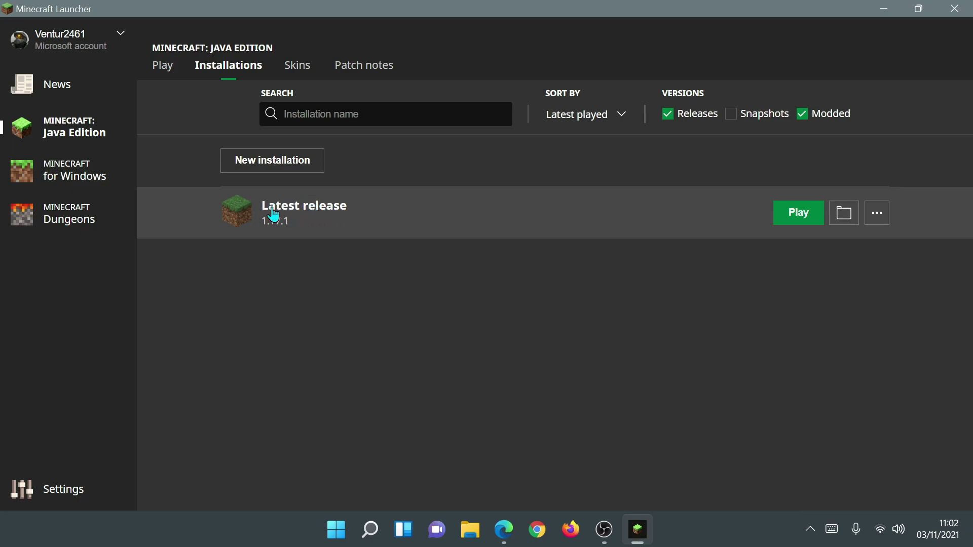
left_click(845, 222)
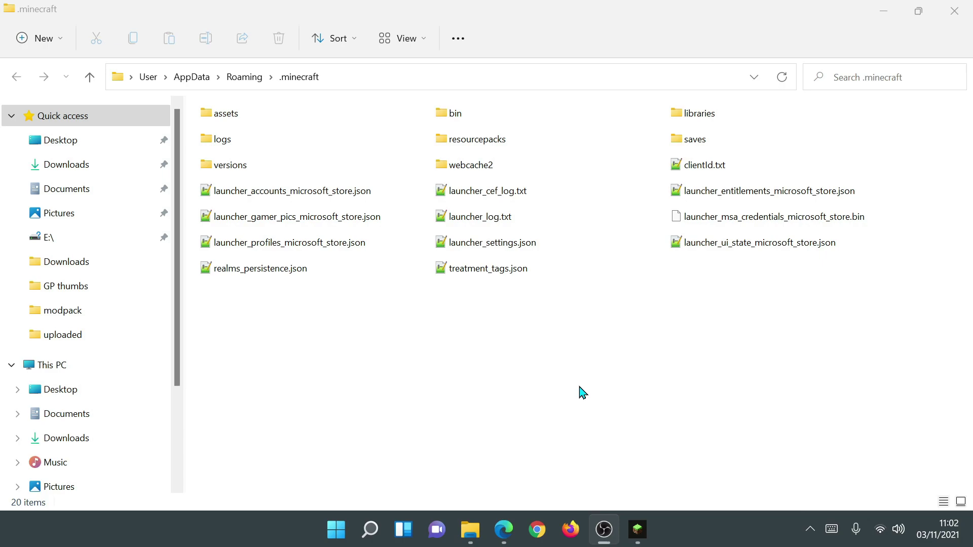
Duplicate launcher_profiles_microsoft_store.json inside the .minecraft folder.
left_click(232, 253)
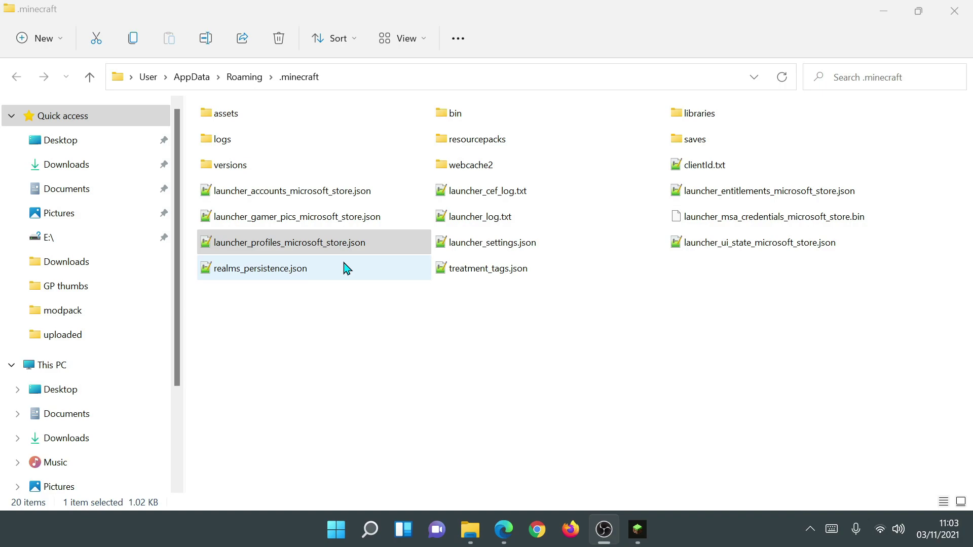
left_click(294, 250)
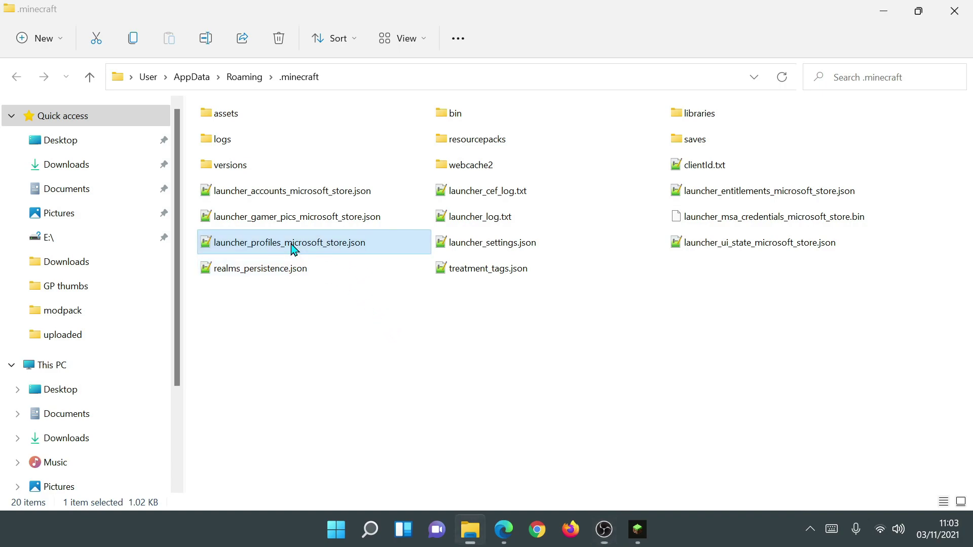
right_click(294, 250)
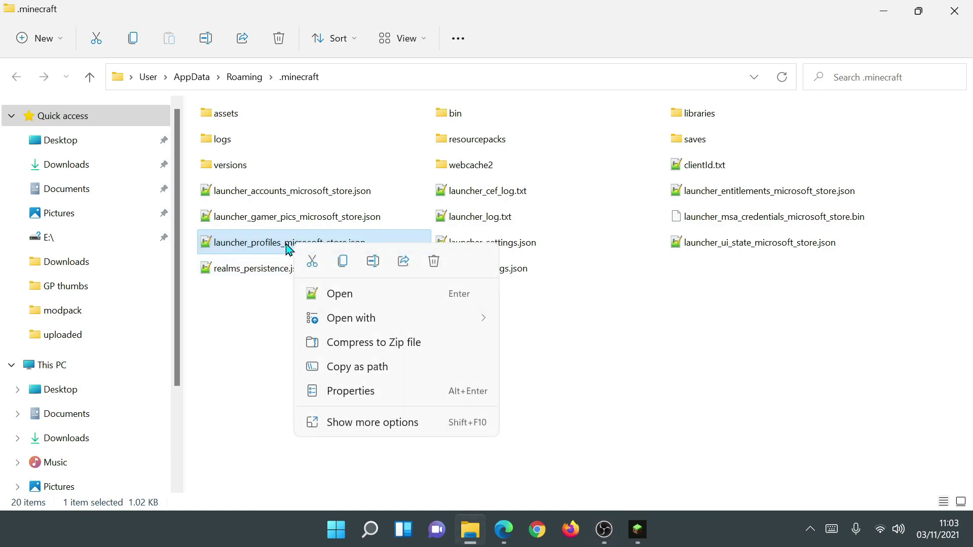
left_click(343, 261)
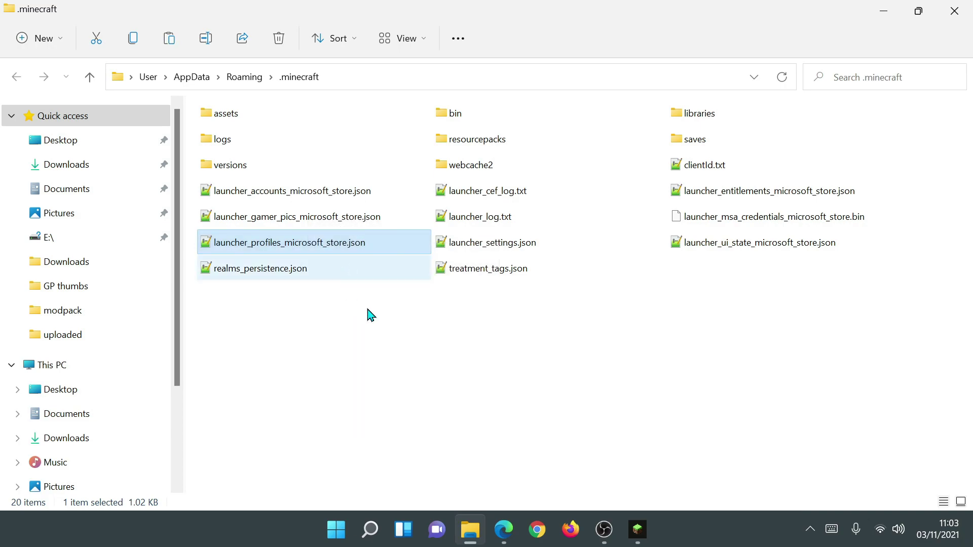
left_click(481, 339)
right_click(482, 339)
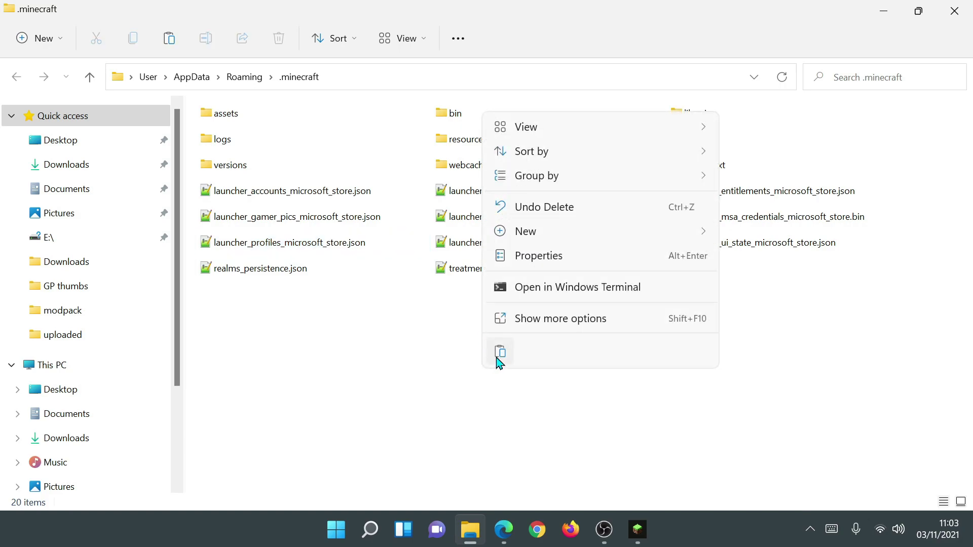
left_click(500, 353)
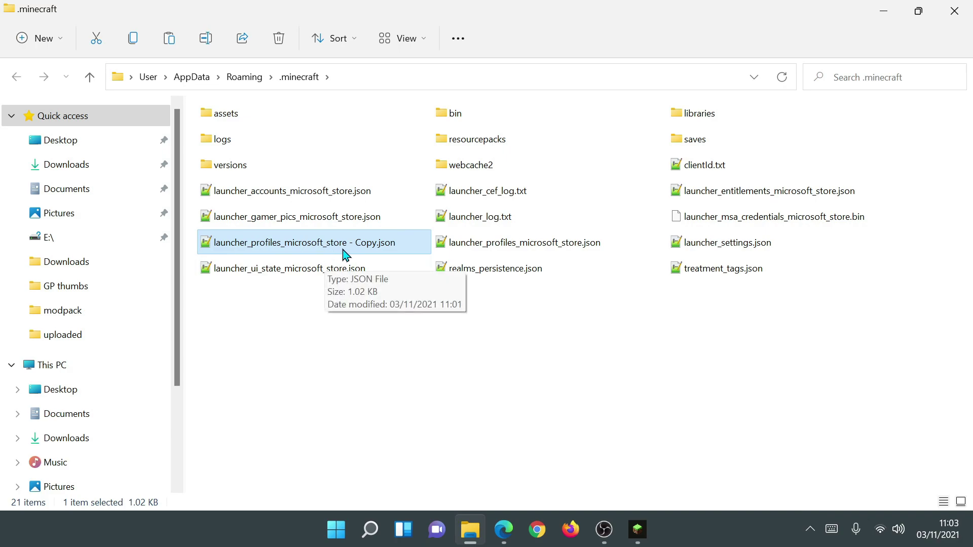
Rename the copied profiles file as launcher_profiles.json.
key("alt+Tab")
left_click(325, 246)
right_click(326, 245)
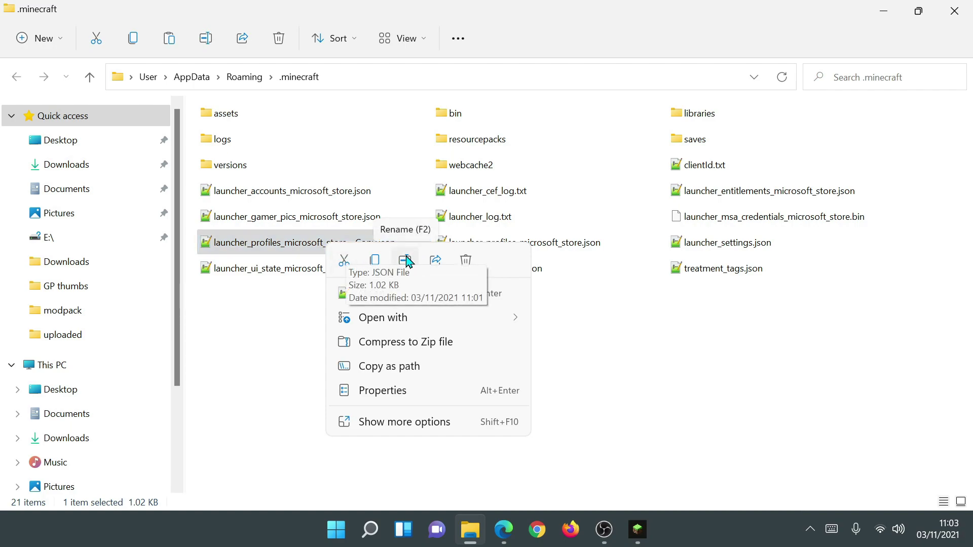
left_click(392, 429)
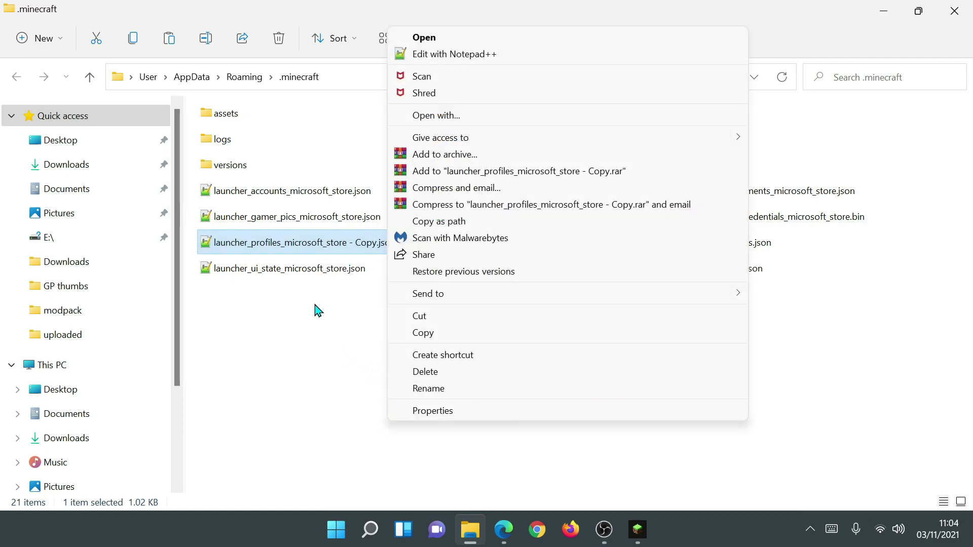
left_click(433, 396)
left_click_drag(377, 242, 283, 239)
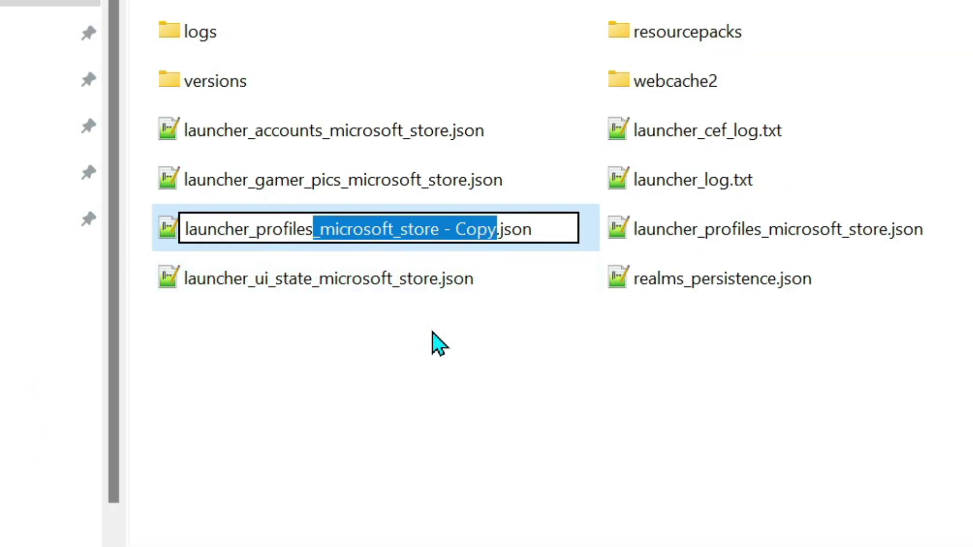
key("BackSpace")
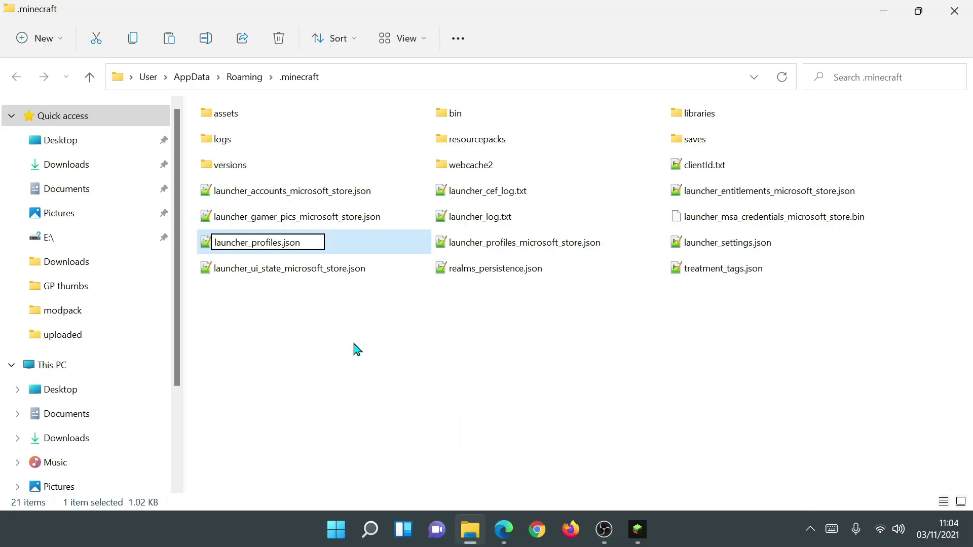
key("Return")
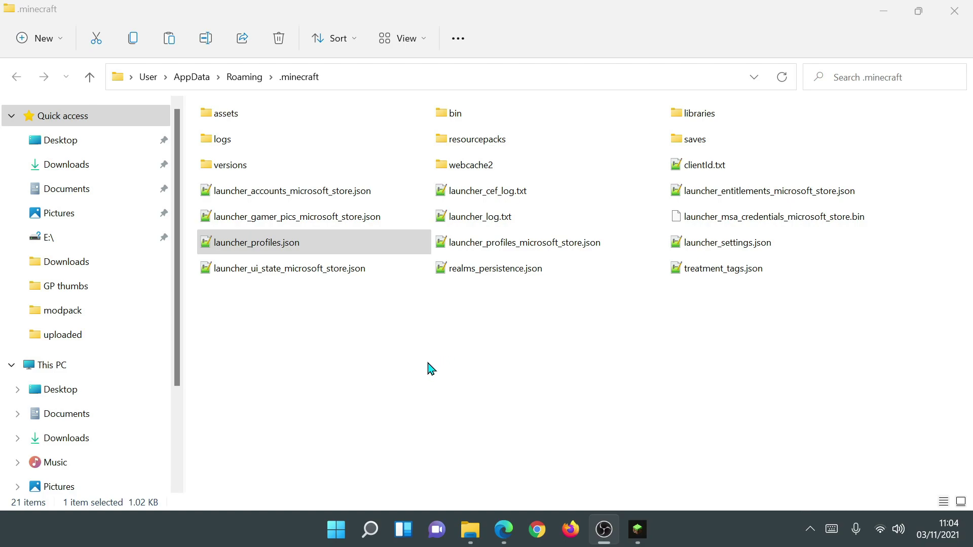
Close the .minecraft folder and the launcher, and install the Forge 1.17.1 client with the desktop installer.
left_click(954, 11)
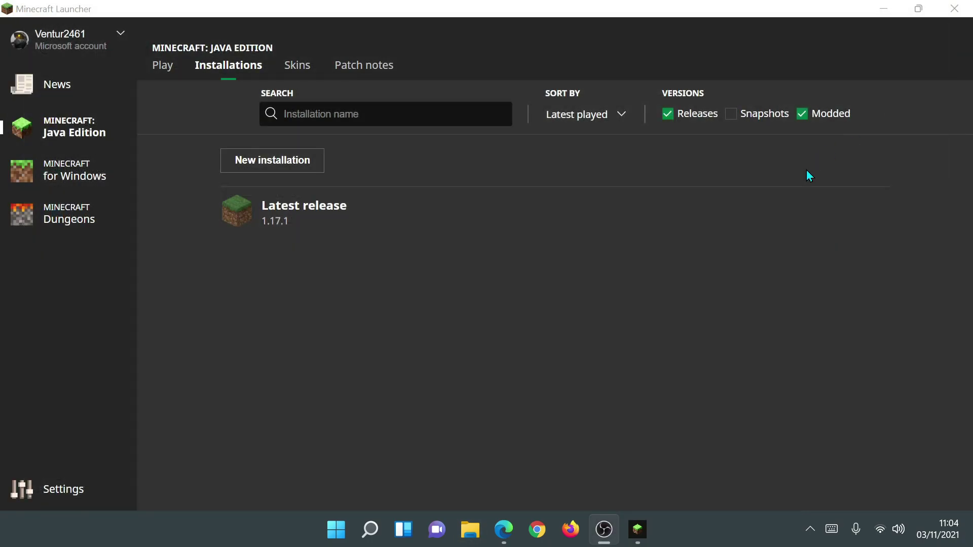
left_click(958, 10)
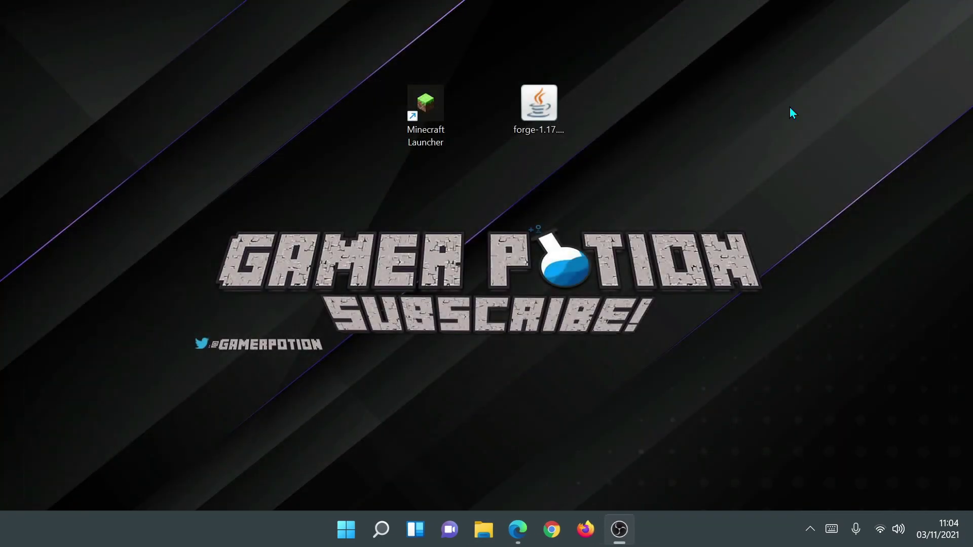
double_click(531, 122)
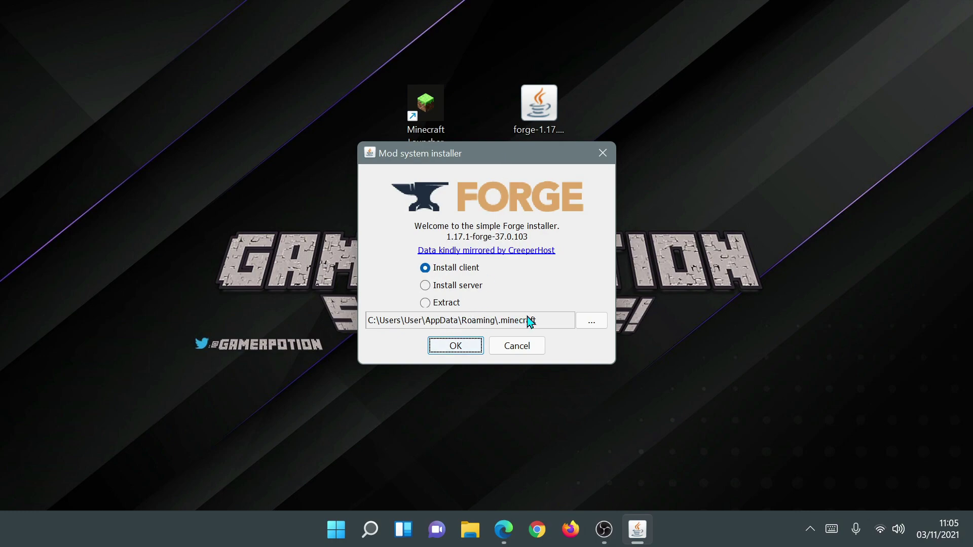
left_click(449, 350)
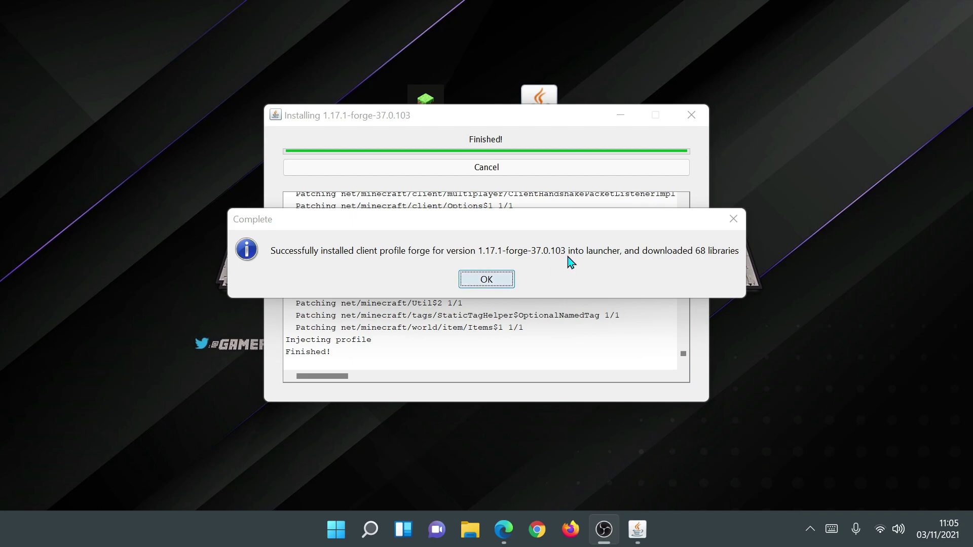
left_click(506, 280)
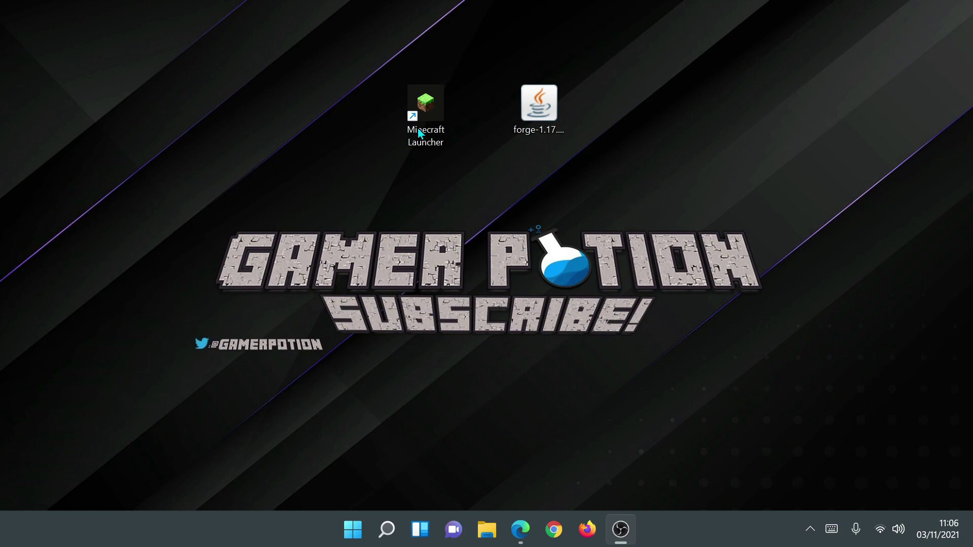
Reopen the Minecraft Launcher and check the list of Java Edition installations.
double_click(427, 136)
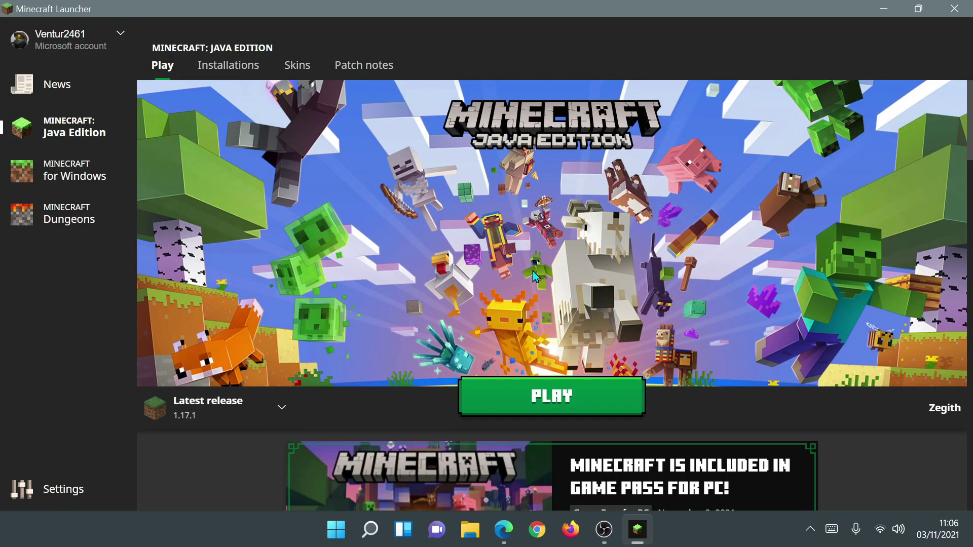
left_click(228, 65)
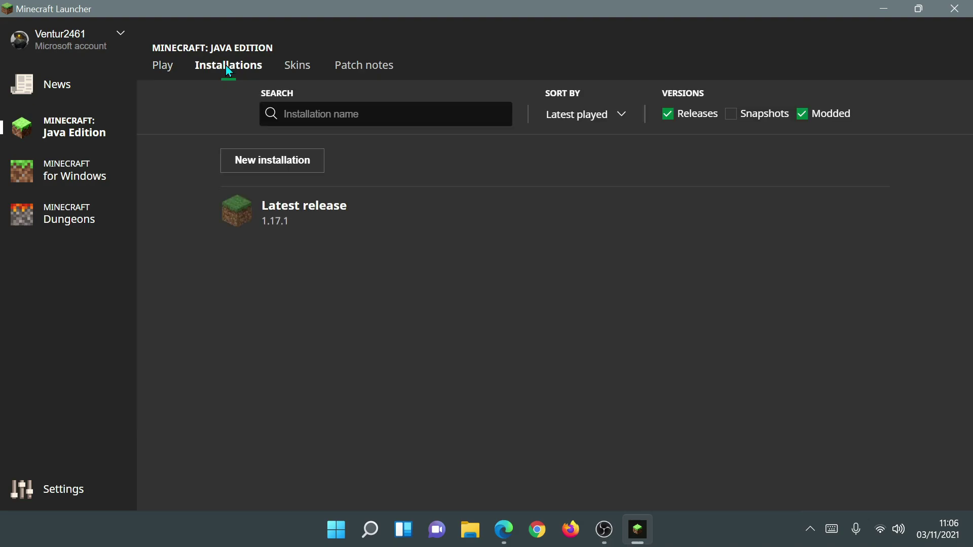
Create a new installation named Forge that uses version release 1.17.1-forge-37.0.103.
left_click(262, 164)
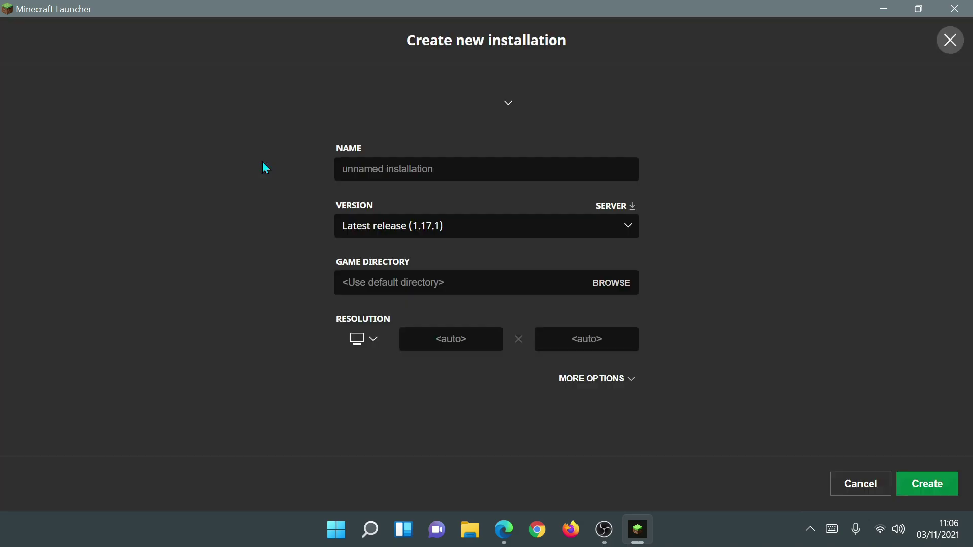
left_click(413, 229)
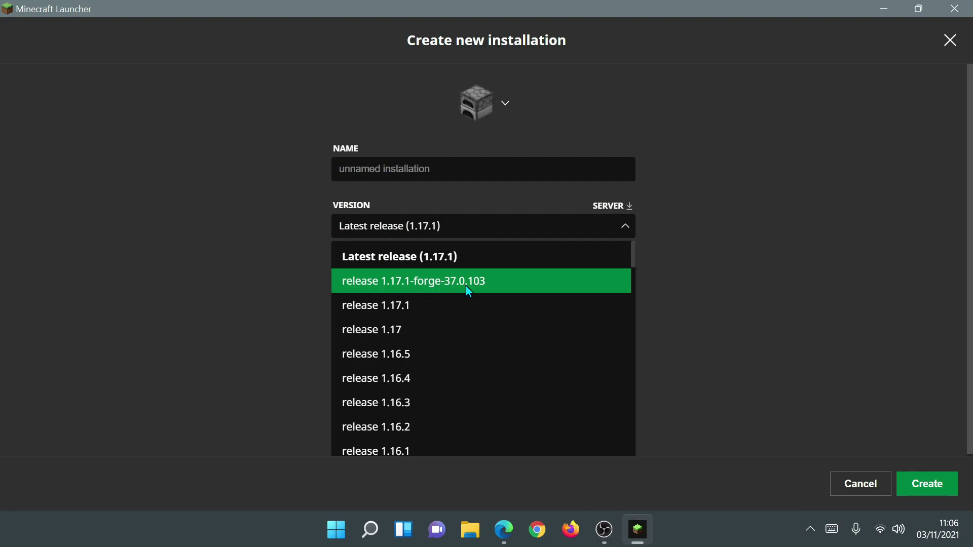
left_click(490, 287)
left_click(464, 172)
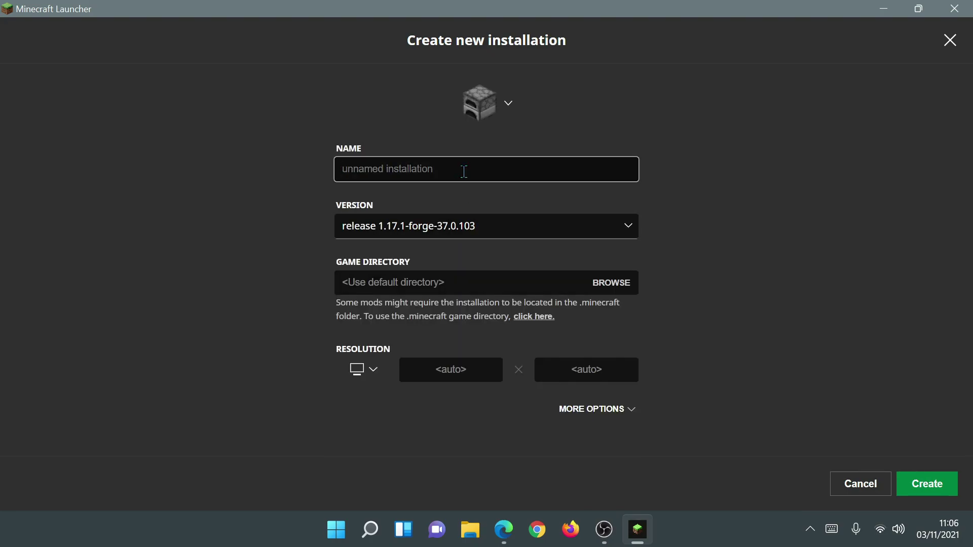
type("Forge")
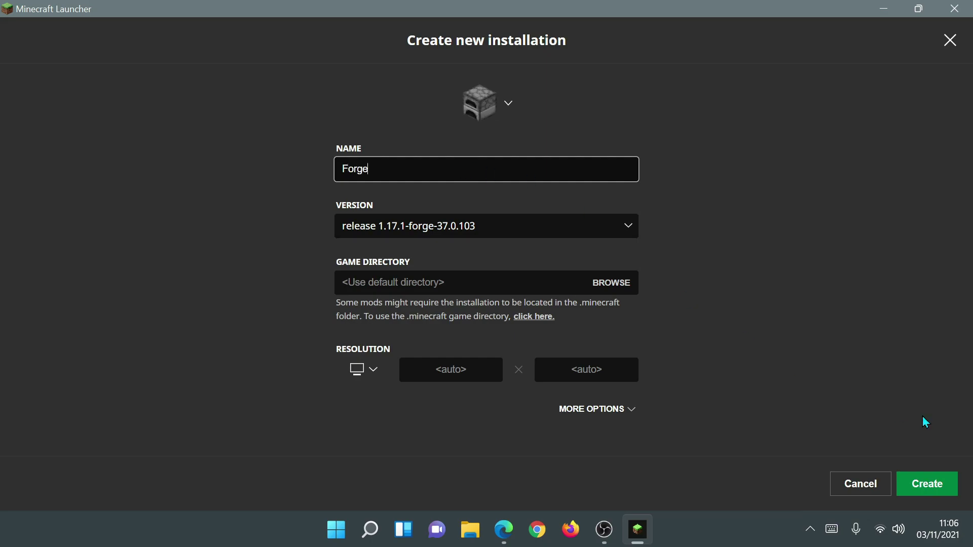
left_click(923, 483)
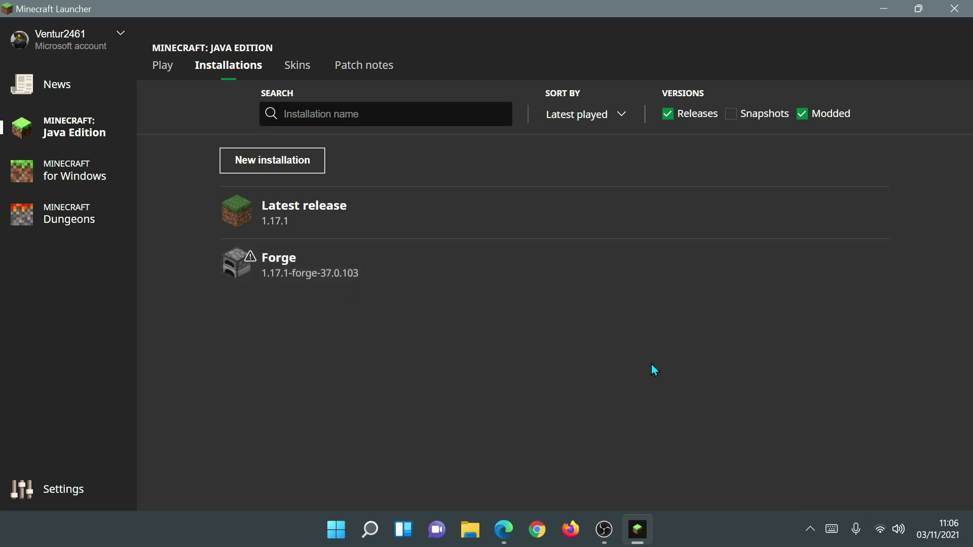
Switch to Microsoft Edge, download the JourneyMap mod from its CurseForge page, and place the downloaded jar beside the Forge installer on the desktop.
left_click(509, 538)
scroll(522, 456, "up", 3)
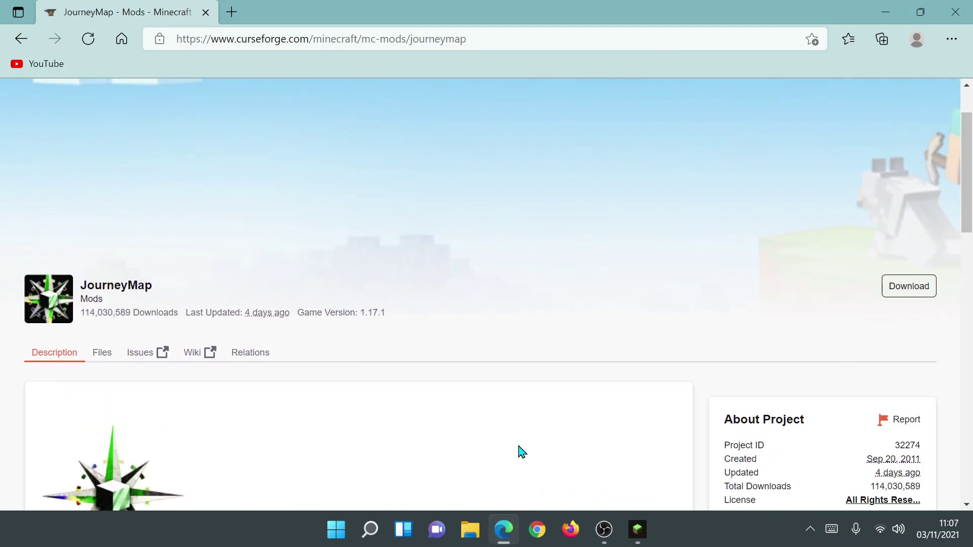
scroll(224, 321, "down", 2)
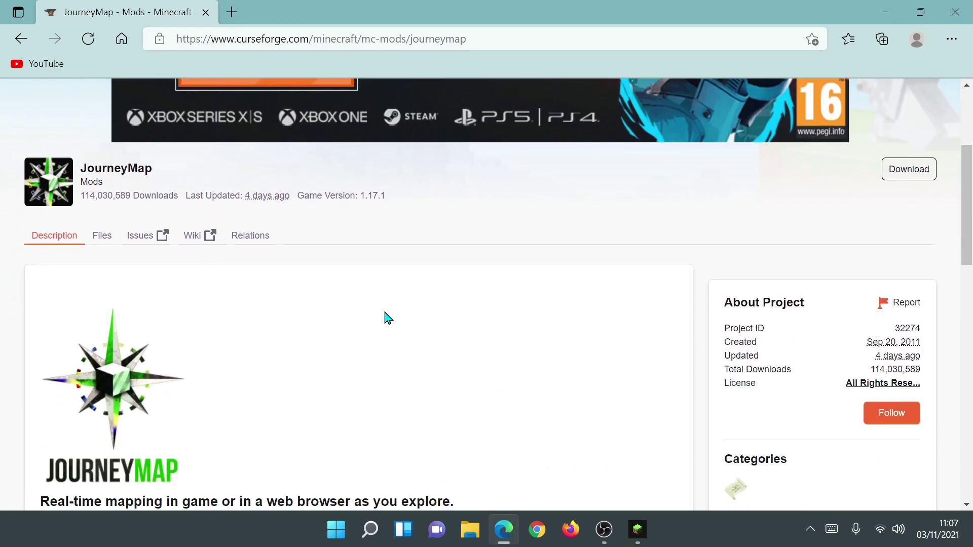
left_click(909, 177)
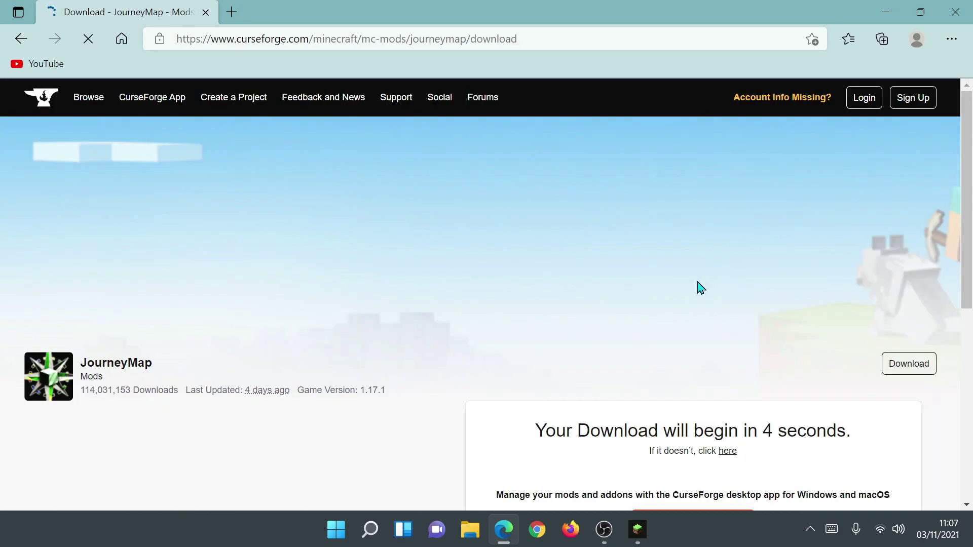
scroll(701, 288, "down", 1)
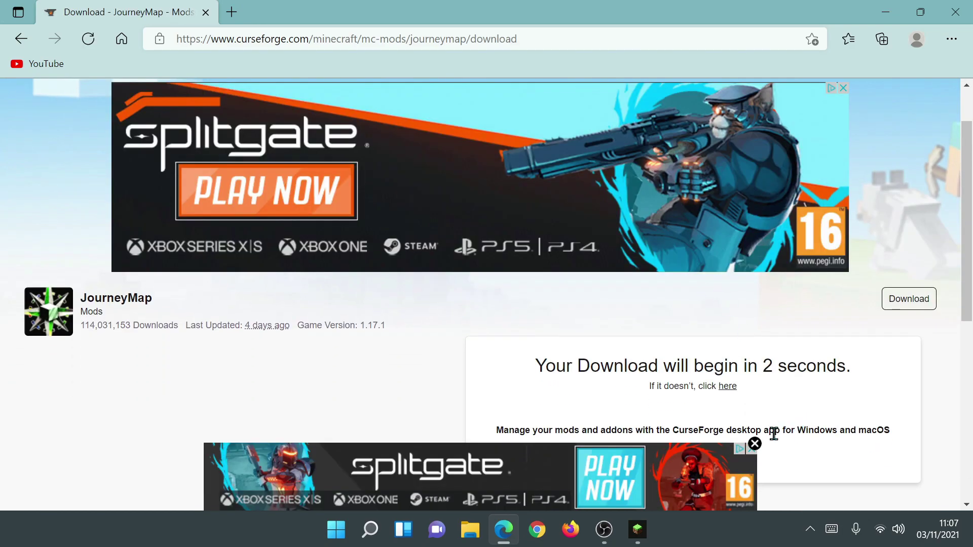
left_click(754, 444)
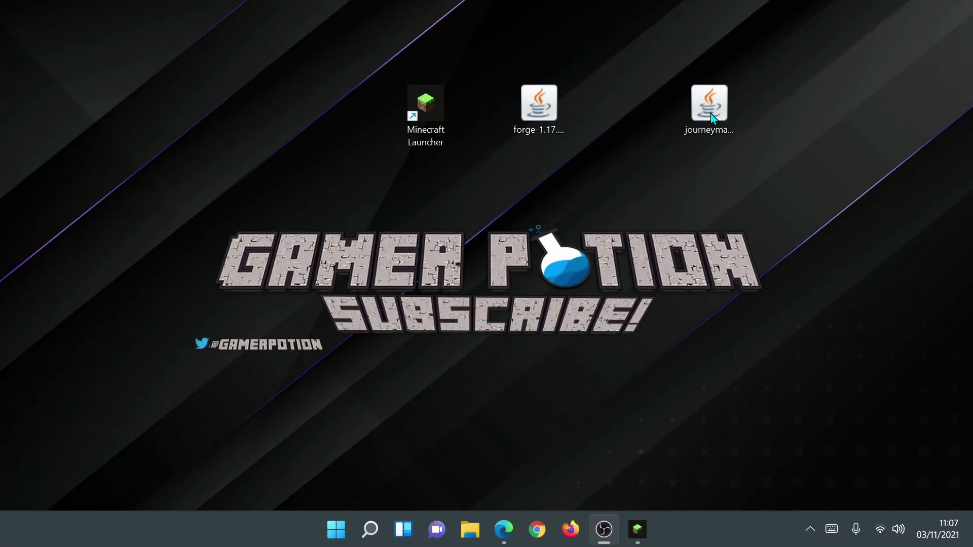
left_click_drag(711, 116, 628, 127)
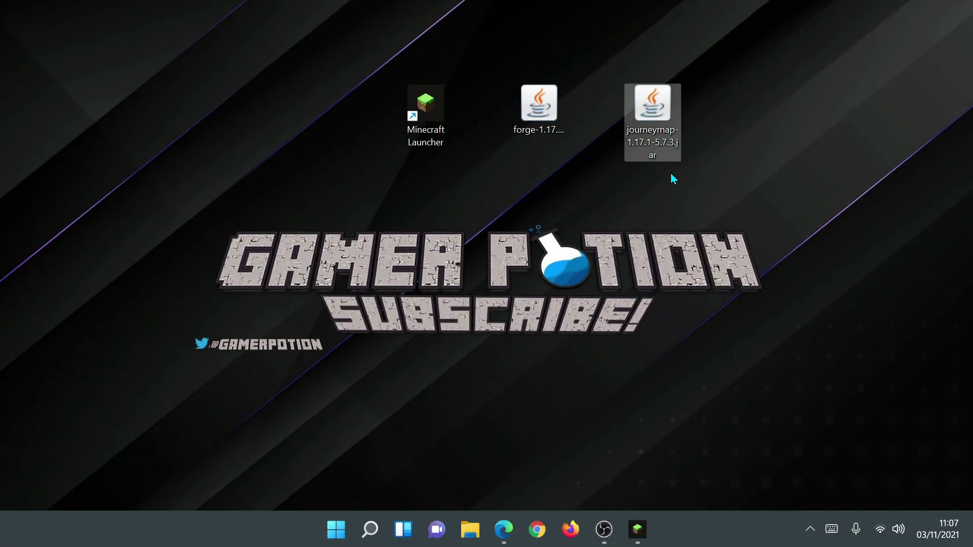
Open the .minecraft folder from the Minecraft Launcher's Latest release installation and arrange its window so the JourneyMap jar on the desktop is reachable.
left_click(638, 532)
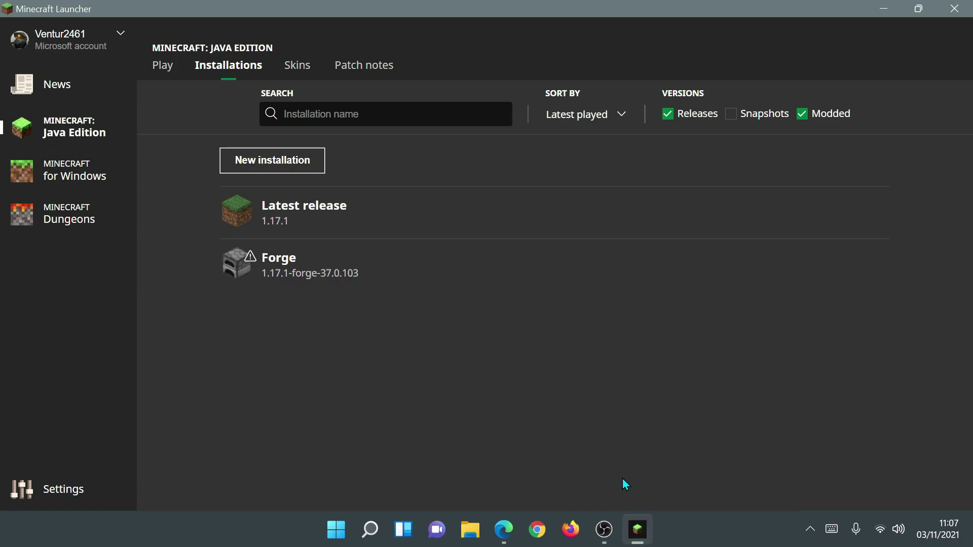
mouse_move(762, 211)
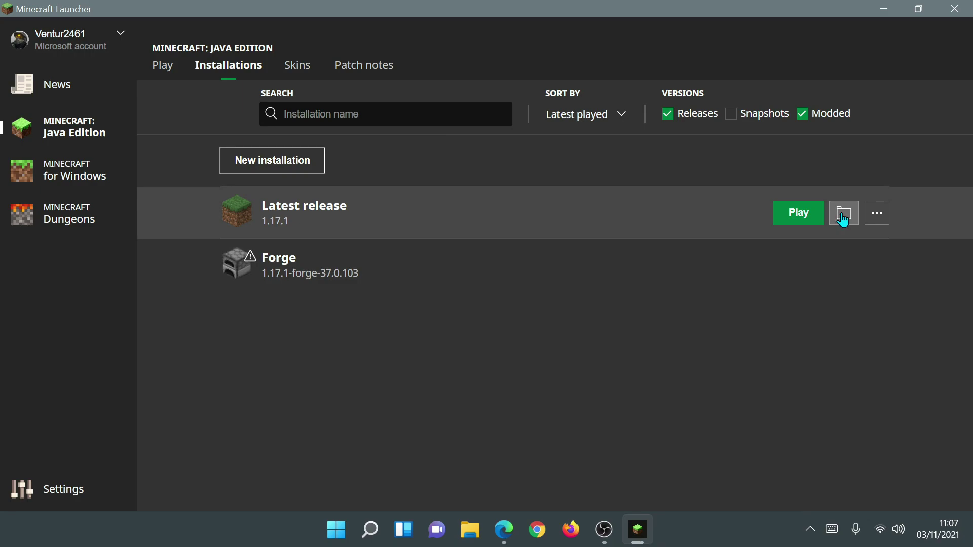
left_click(843, 215)
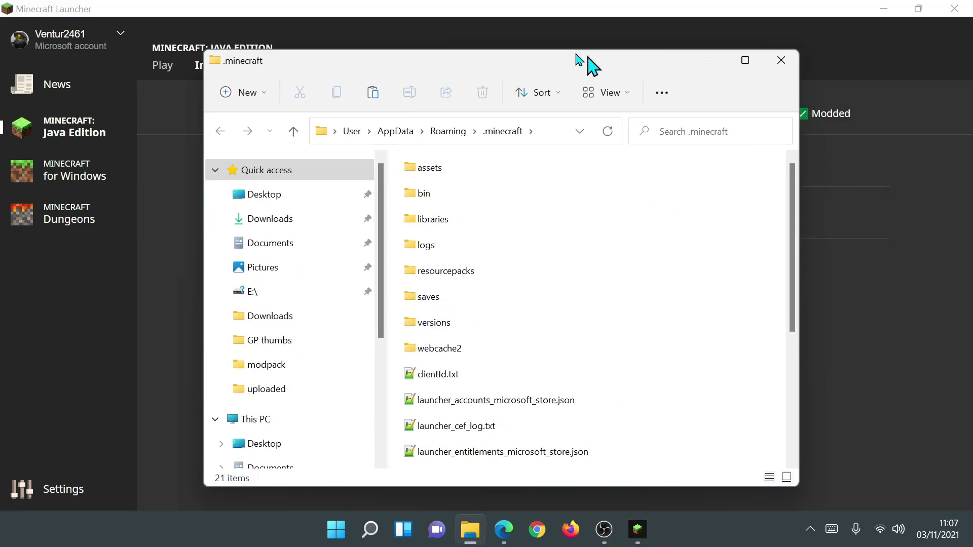
left_click_drag(576, 54, 550, 48)
left_click(884, 8)
left_click_drag(654, 62, 479, 44)
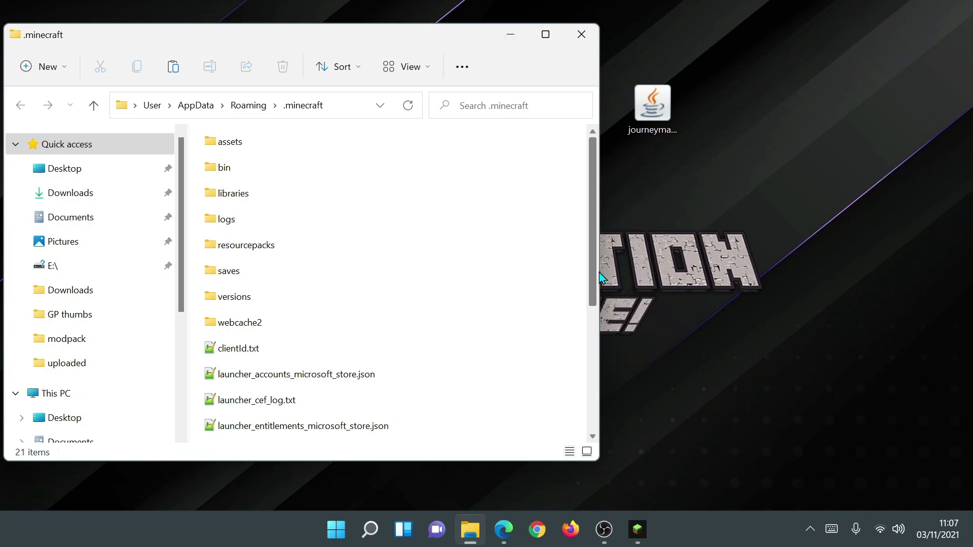
left_click_drag(600, 269, 563, 270)
Create a new folder named mods inside the .minecraft folder.
scroll(474, 282, "down", 5)
scroll(473, 284, "up", 5)
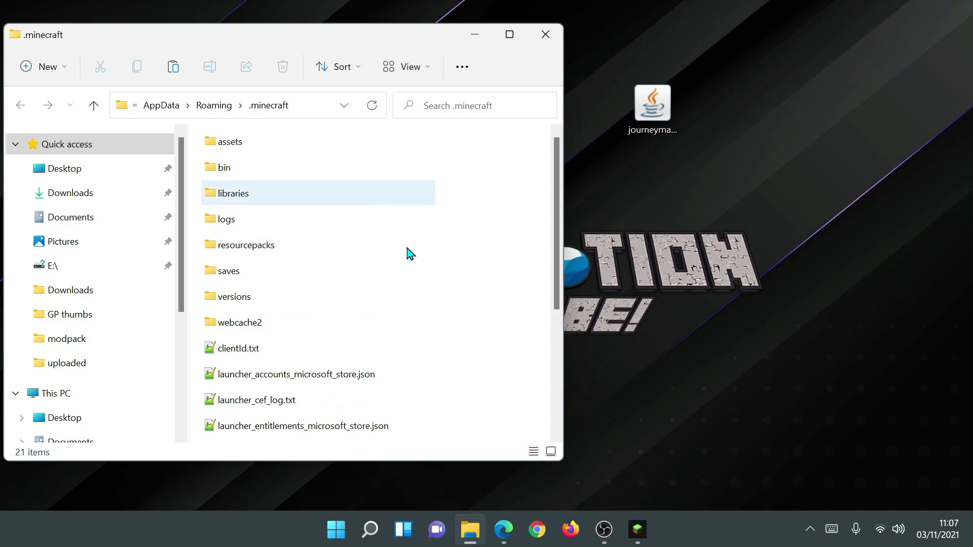
right_click(519, 282)
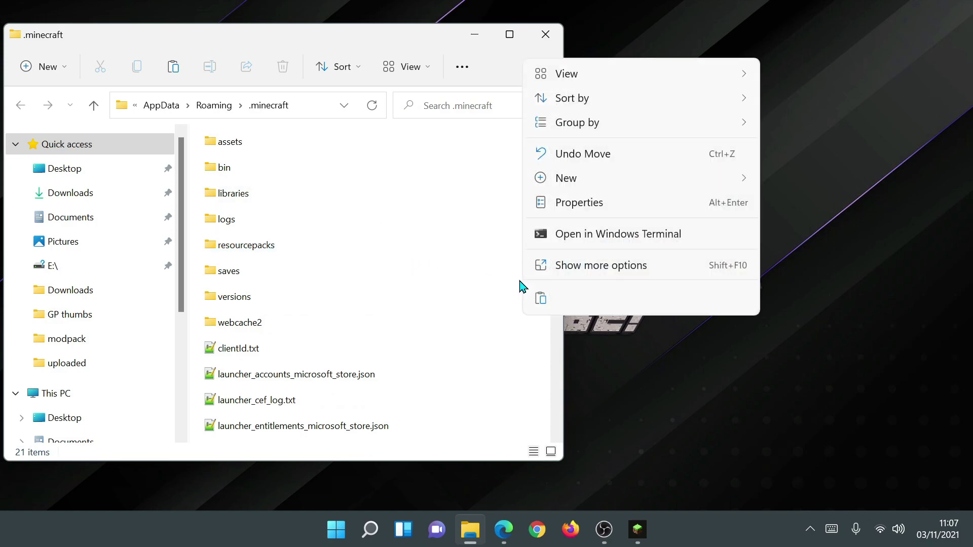
mouse_move(563, 178)
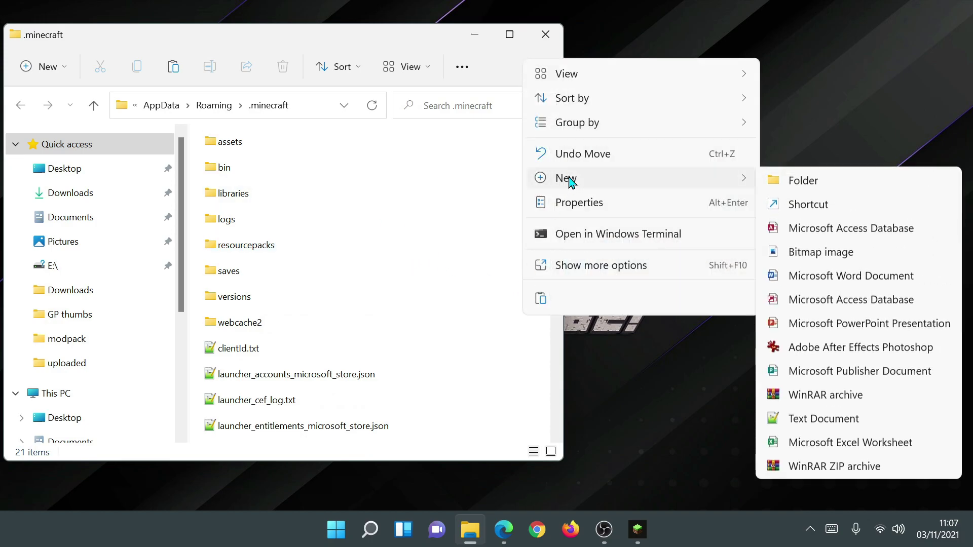
left_click(790, 186)
type("mods")
key("Return")
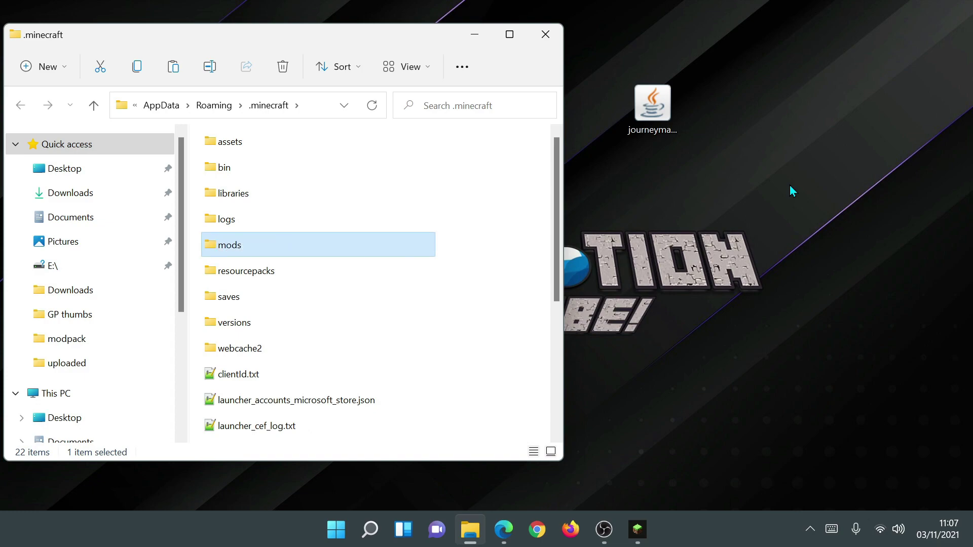
Move journeymap-1.17.1-5.7.3.jar from the desktop into the mods folder, and close the folder window.
double_click(237, 249)
left_click_drag(652, 104, 319, 276)
left_click_drag(376, 36, 516, 37)
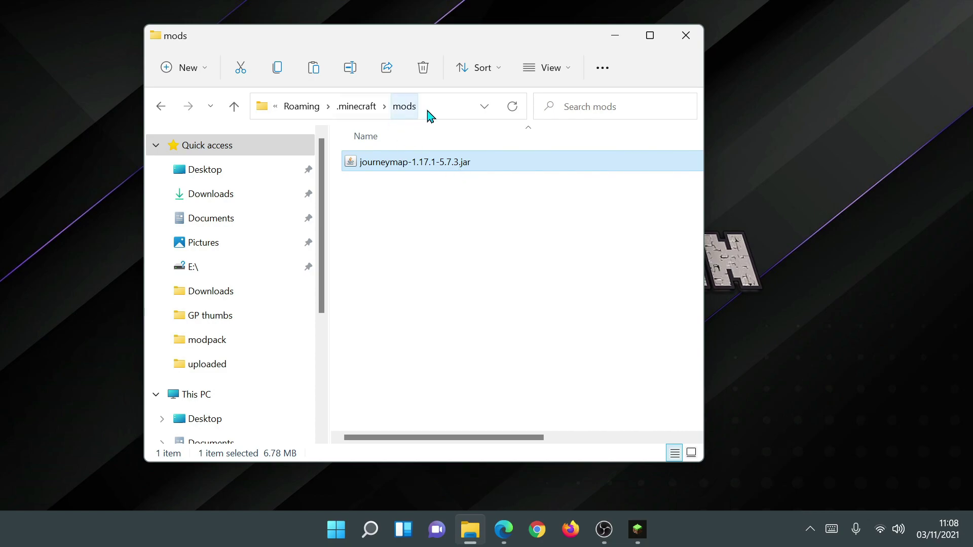
left_click(687, 40)
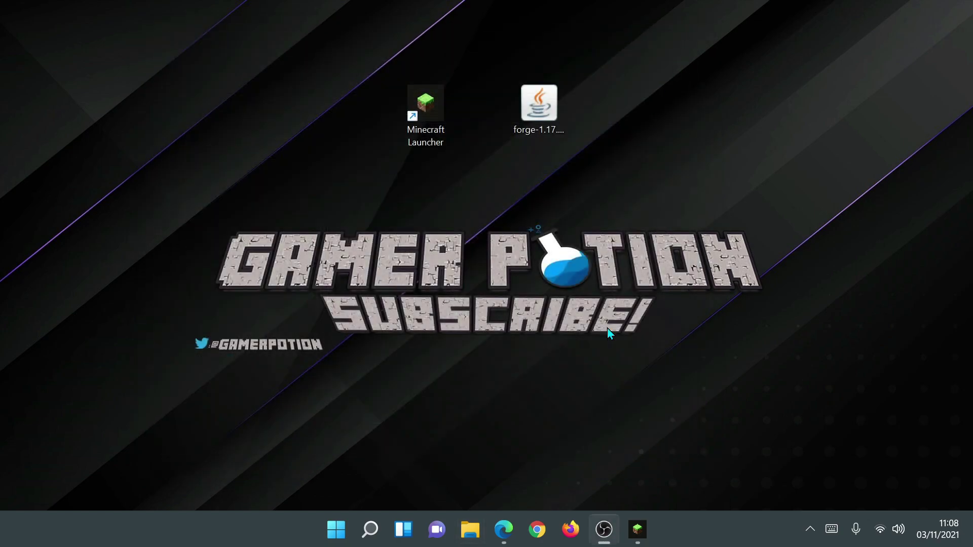
Launch the Forge installation from the Minecraft Launcher and maximize the game window.
left_click(640, 531)
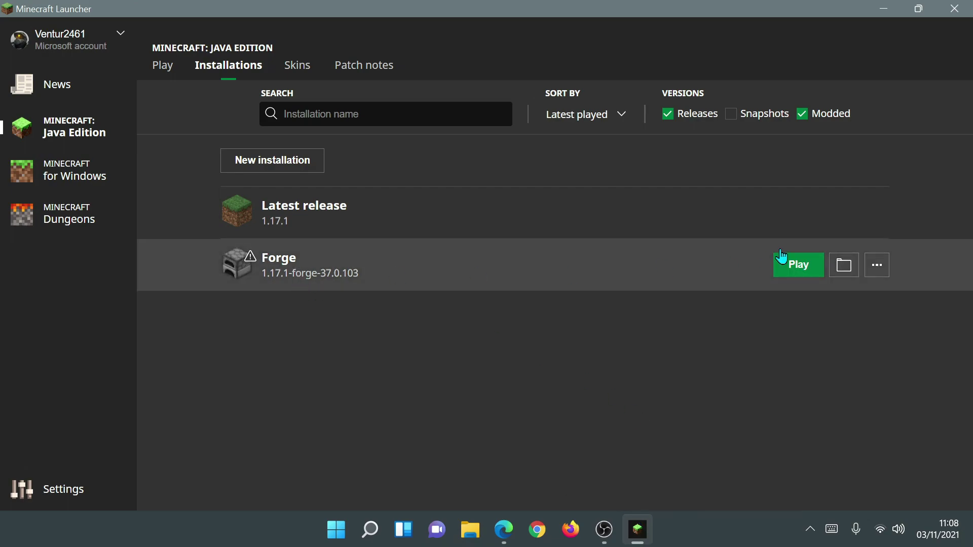
left_click(788, 264)
left_click(650, 349)
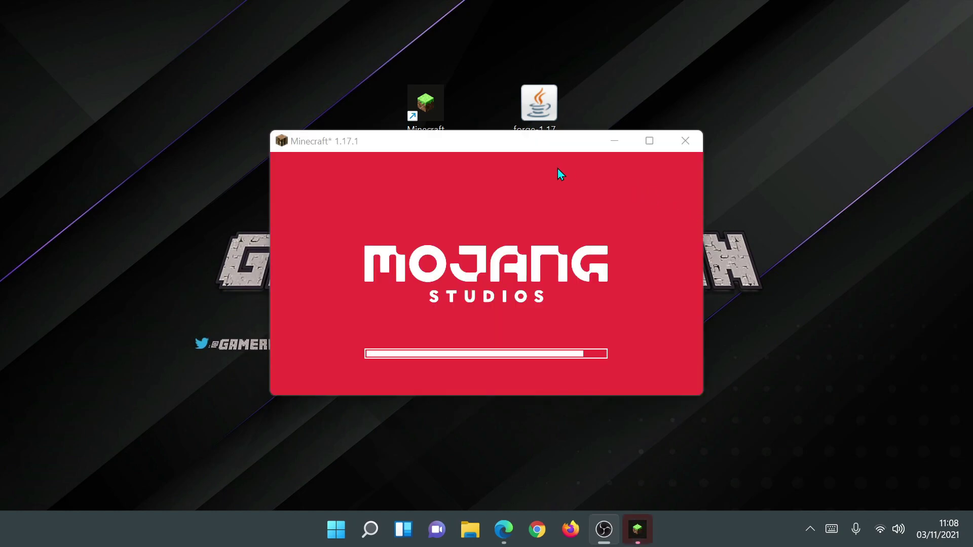
left_click(652, 144)
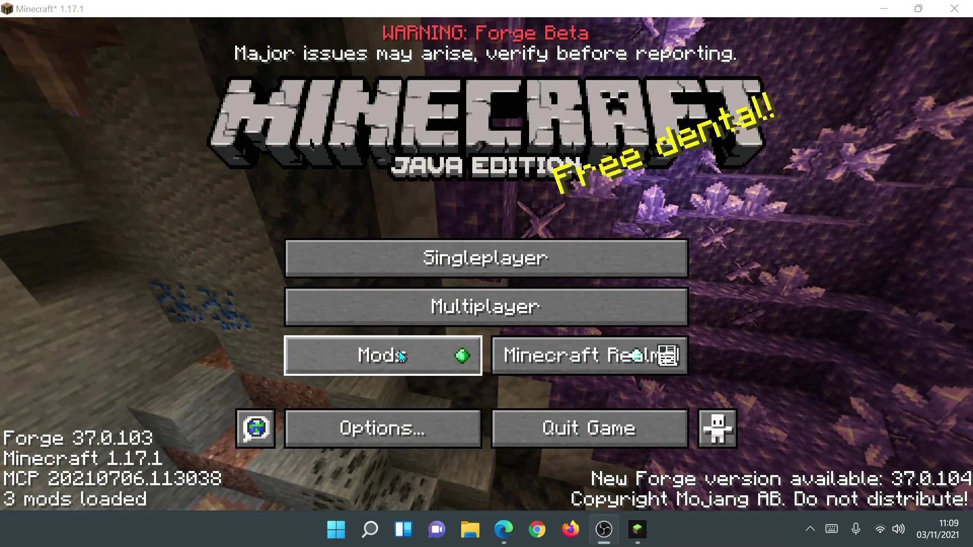
Check the Journeymap entry in the game's list of loaded mods, and return to the title screen.
left_click(391, 356)
left_click(105, 233)
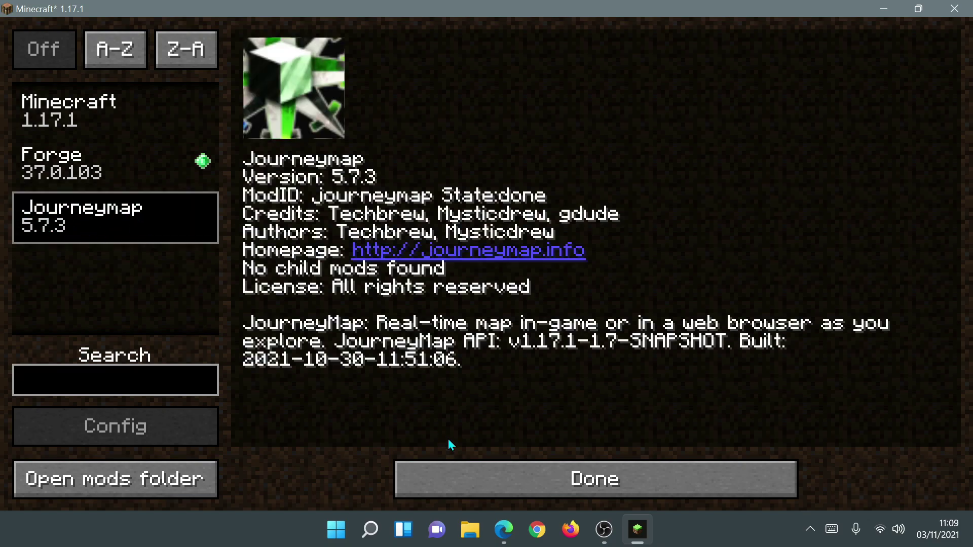
left_click(571, 489)
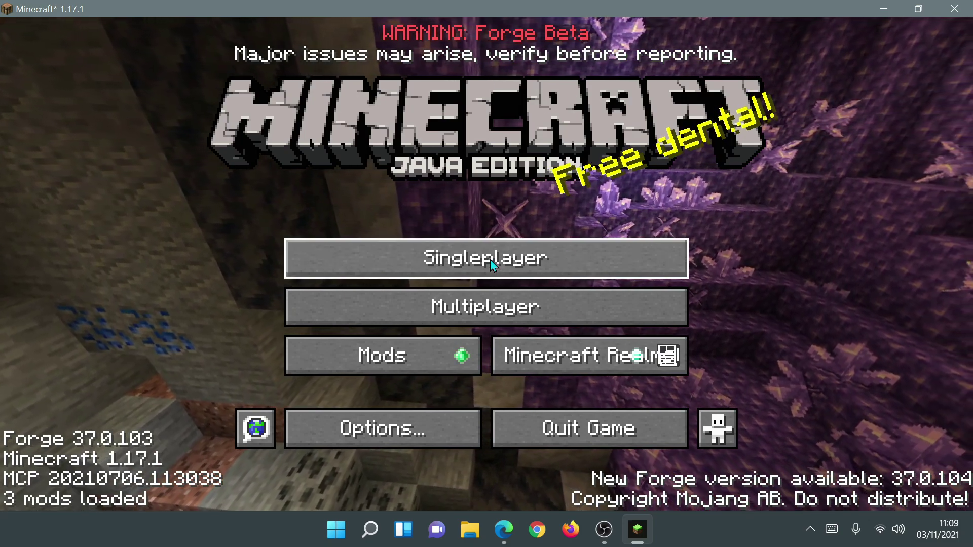
Create a new singleplayer world with Peaceful difficulty and cheats allowed.
left_click(490, 260)
left_click(589, 252)
left_click(589, 252)
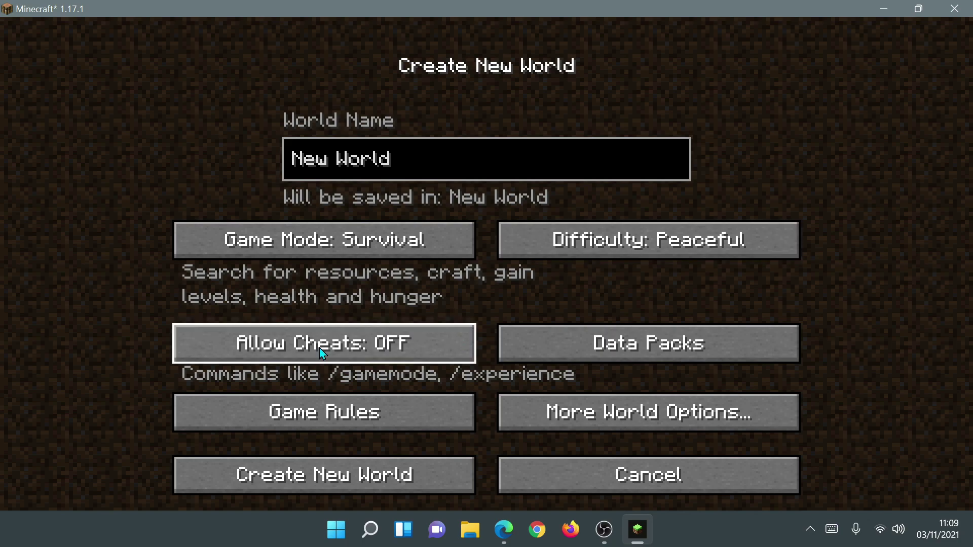
left_click(320, 348)
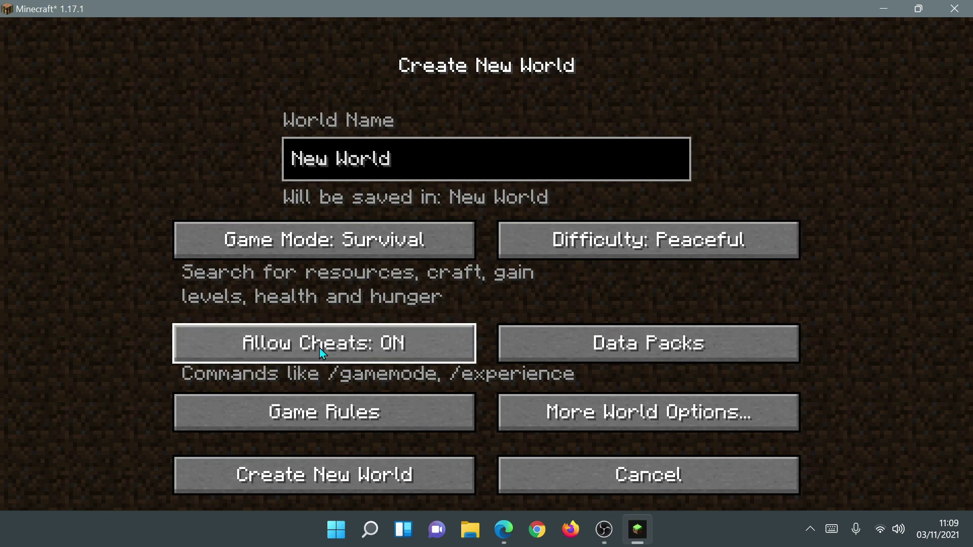
left_click(353, 484)
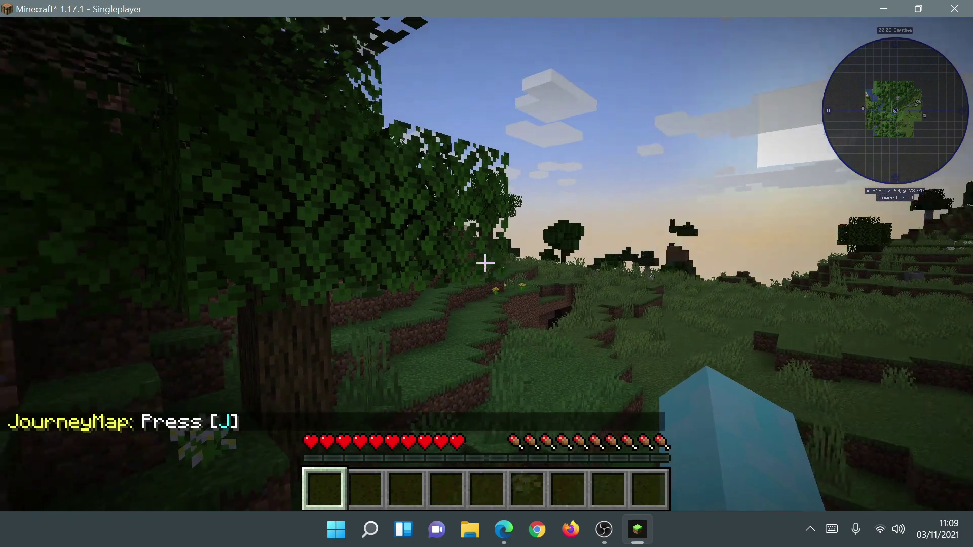
Walk through the new world, dismiss the About JourneyMap page, and view the fullscreen map at different zoom levels.
key("w")
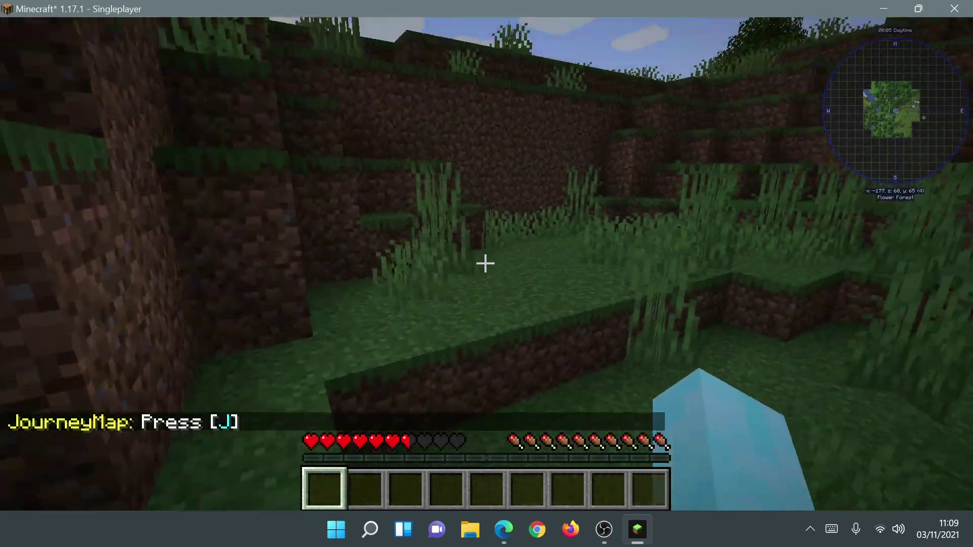
key("w")
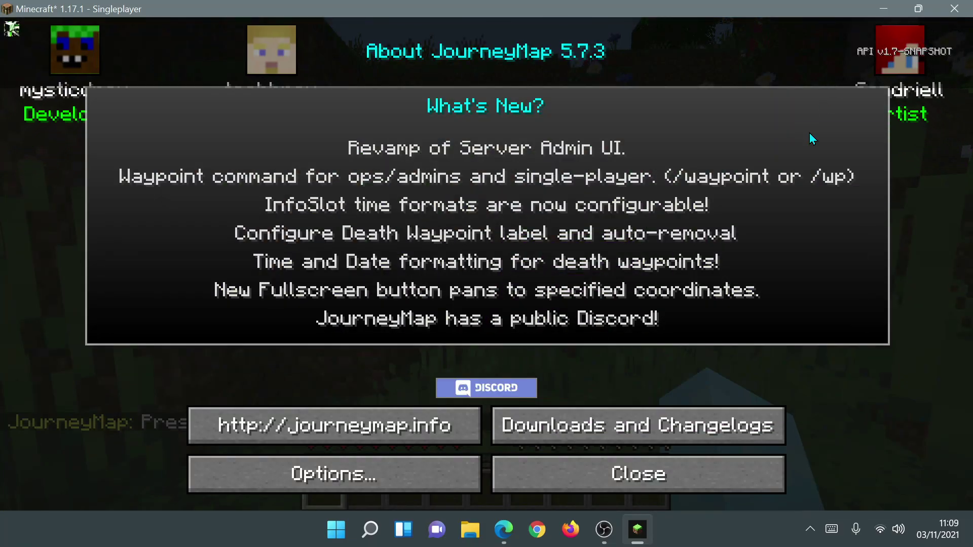
left_click(615, 488)
scroll(593, 293, "up", 3)
scroll(588, 298, "down", 4)
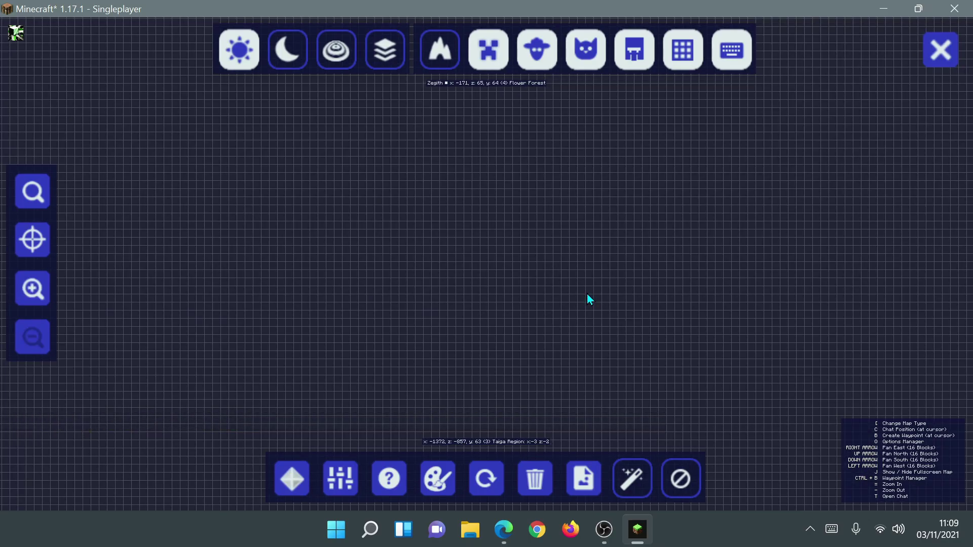
key("j")
Walk further across the world and examine the explored terrain on JourneyMap's fullscreen map, zoomed out.
key("w")
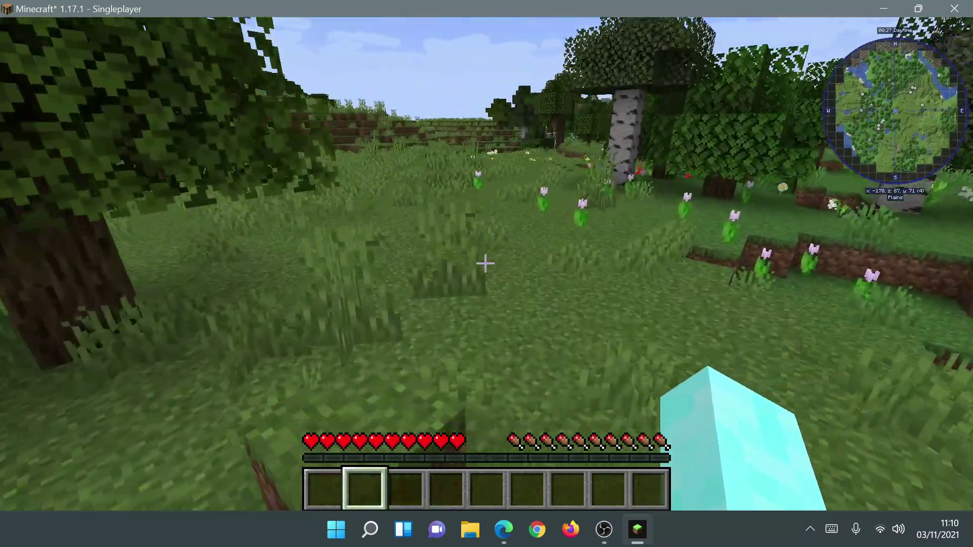
key("j")
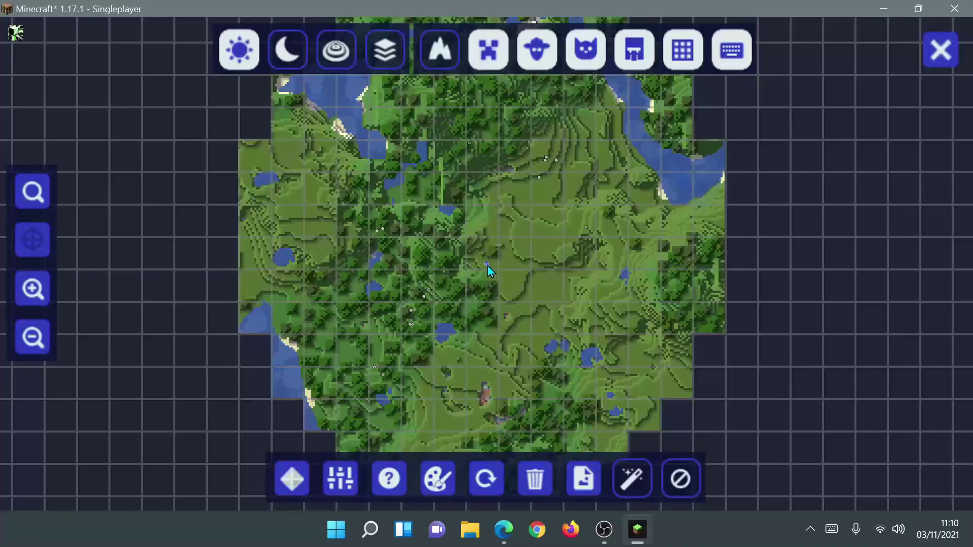
scroll(530, 284, "down", 1)
scroll(531, 285, "up", 1)
scroll(530, 285, "down", 1)
scroll(530, 285, "down", 1)
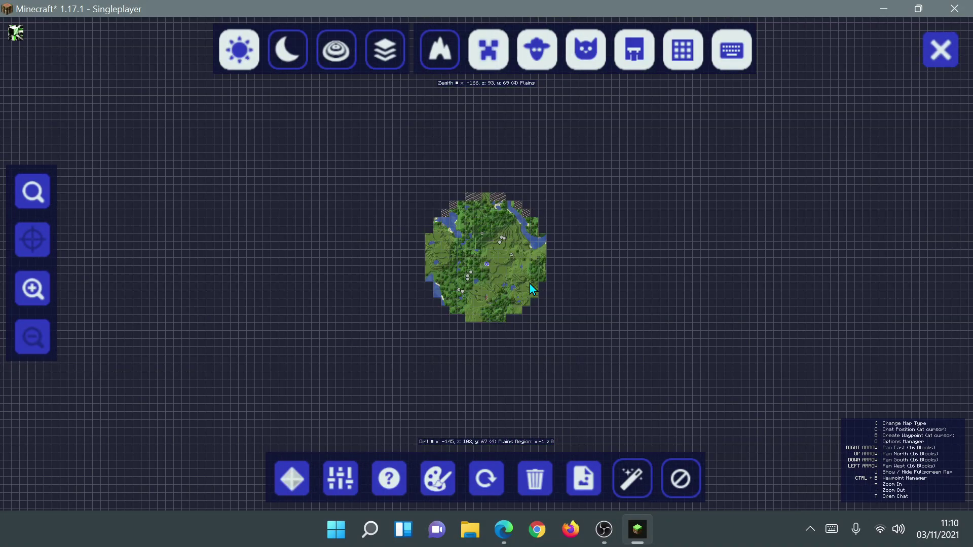
View JourneyMap's waypoint manager from the fullscreen map, close it, and return to the game world.
scroll(530, 285, "up", 3)
scroll(530, 288, "down", 3)
left_click(292, 479)
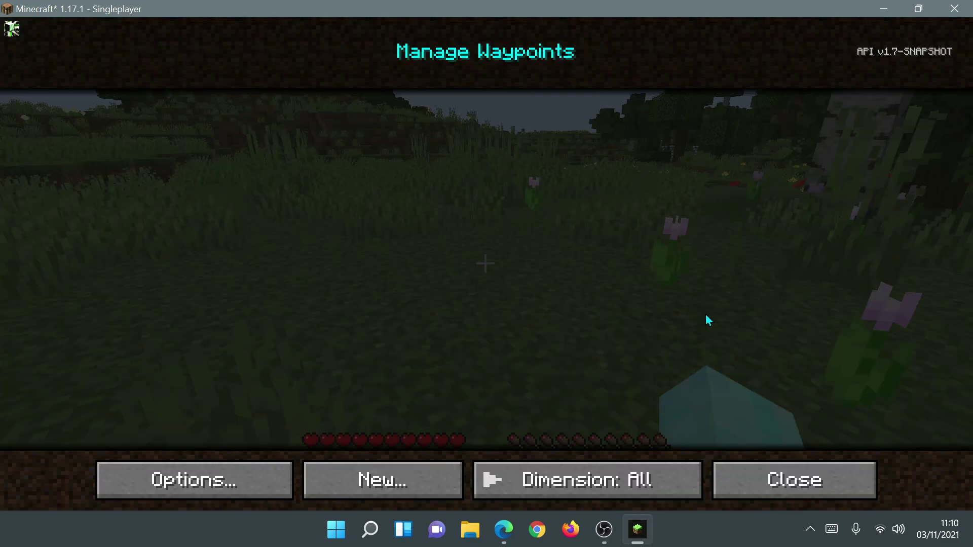
left_click(763, 499)
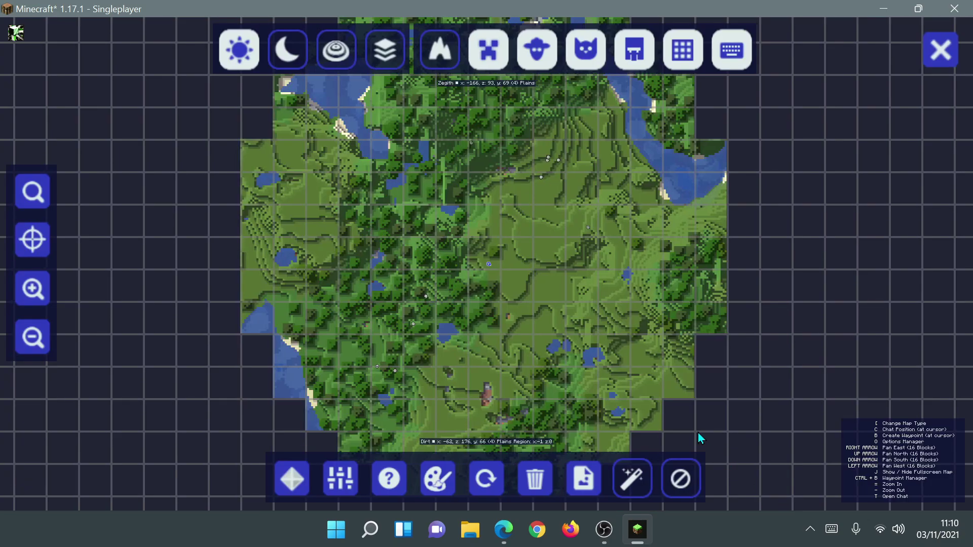
key("j")
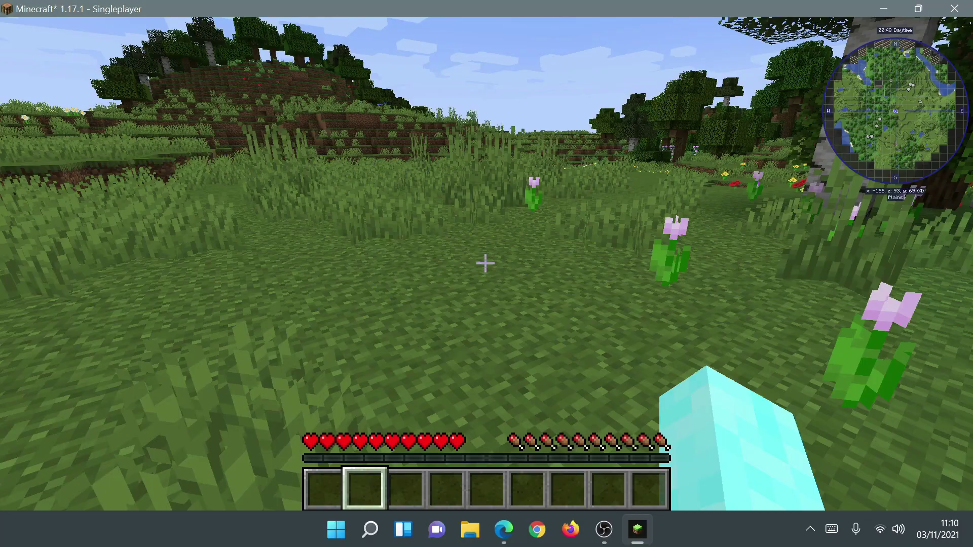
Walk across the plains past the flowers and up the grassy hillside with the JourneyMap minimap showing.
key("w")
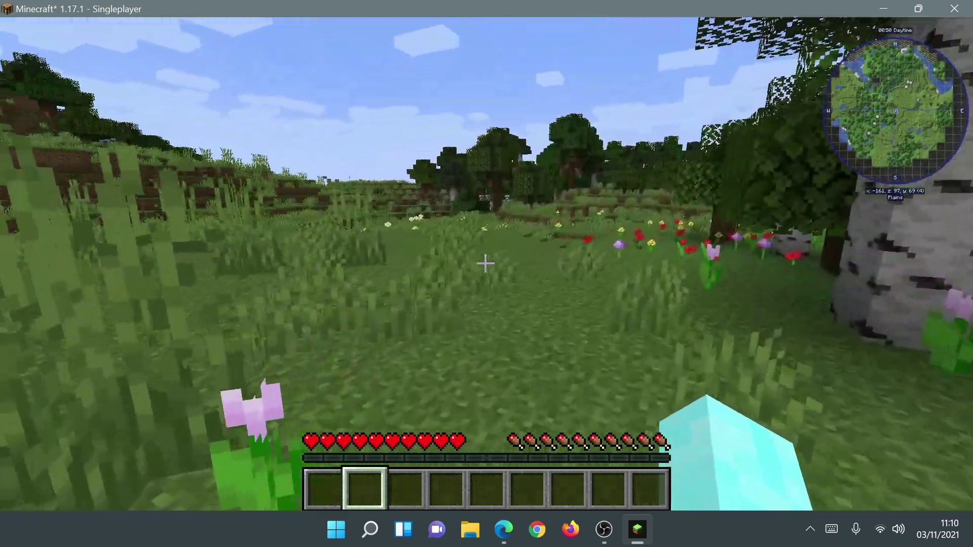
key("w")
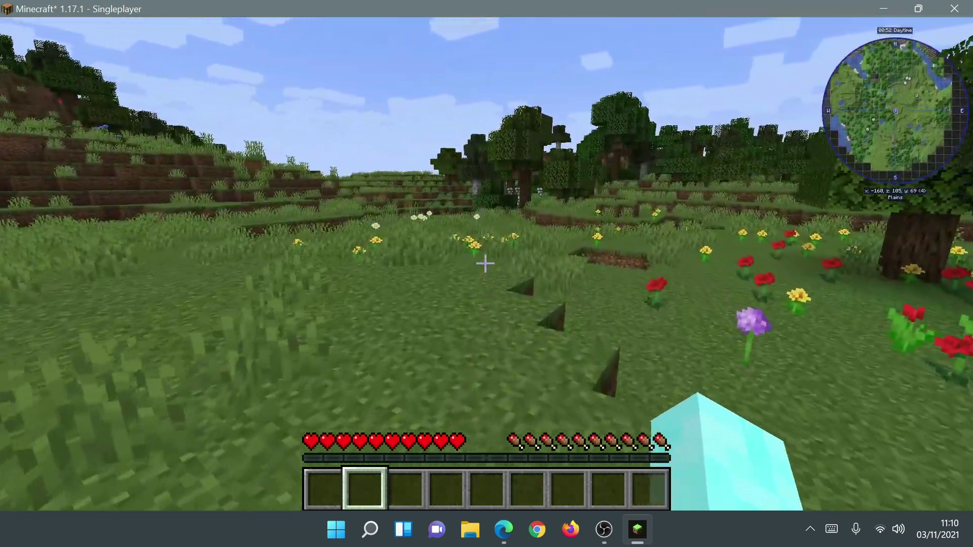
key("w")
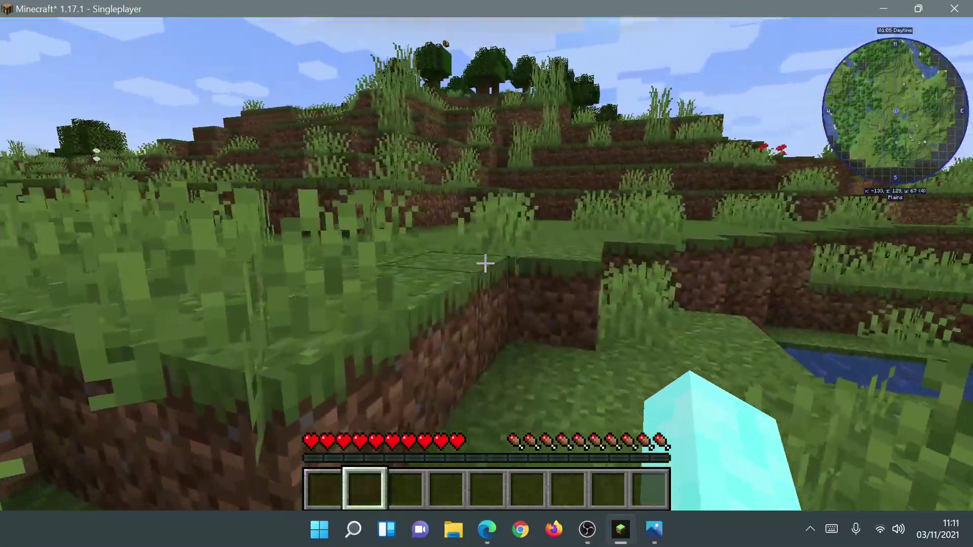
key("w")
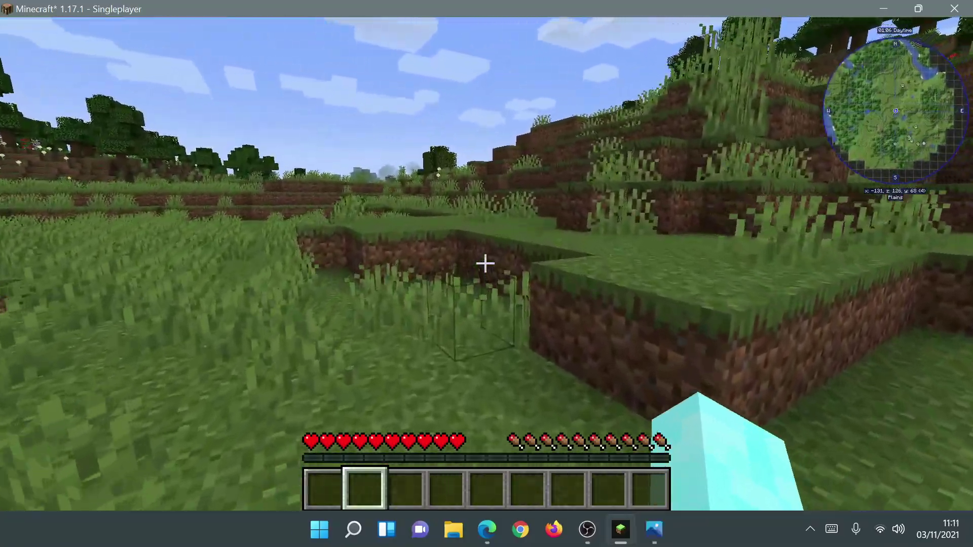
key("w")
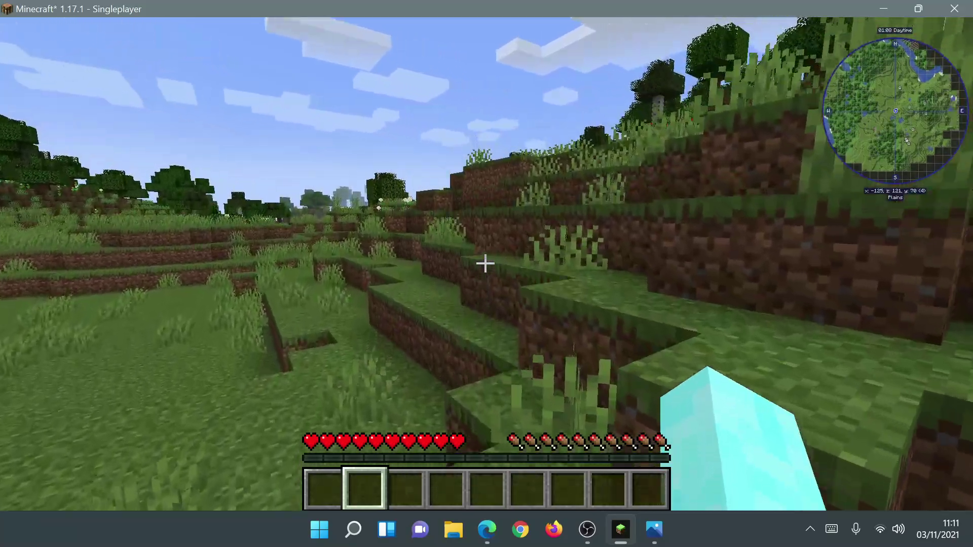
key("w")
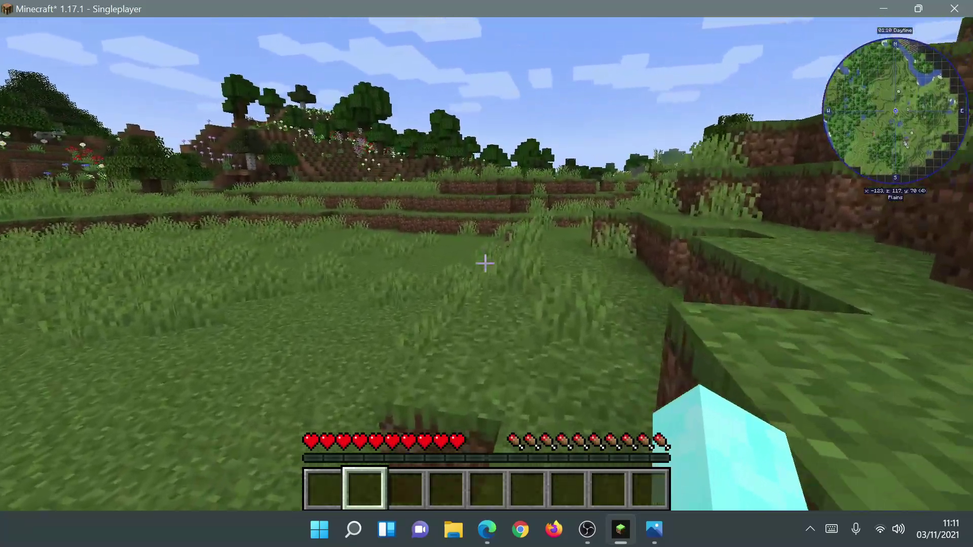